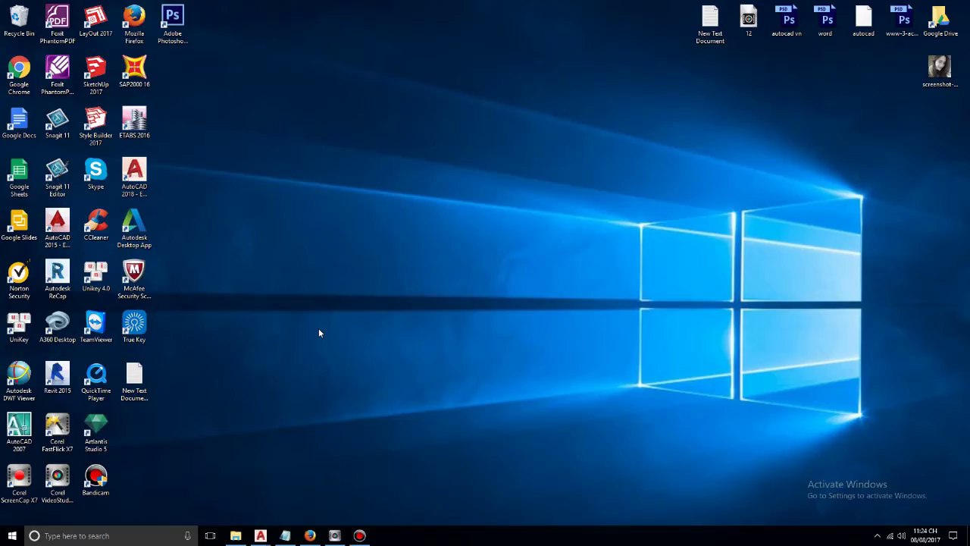
Step: Refresh the Windows desktop from its context menu
right_click(318, 328)
left_click(353, 356)
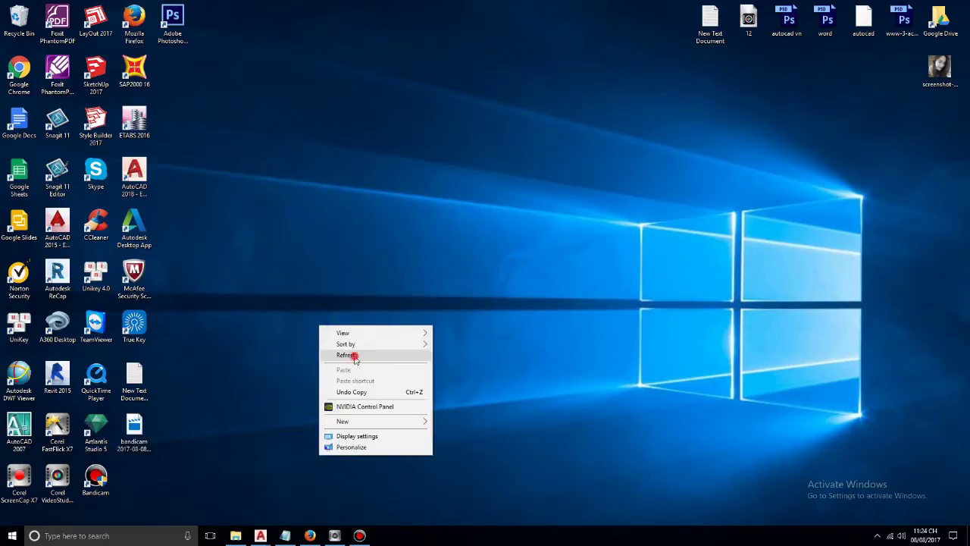
right_click(318, 309)
left_click(337, 340)
right_click(338, 338)
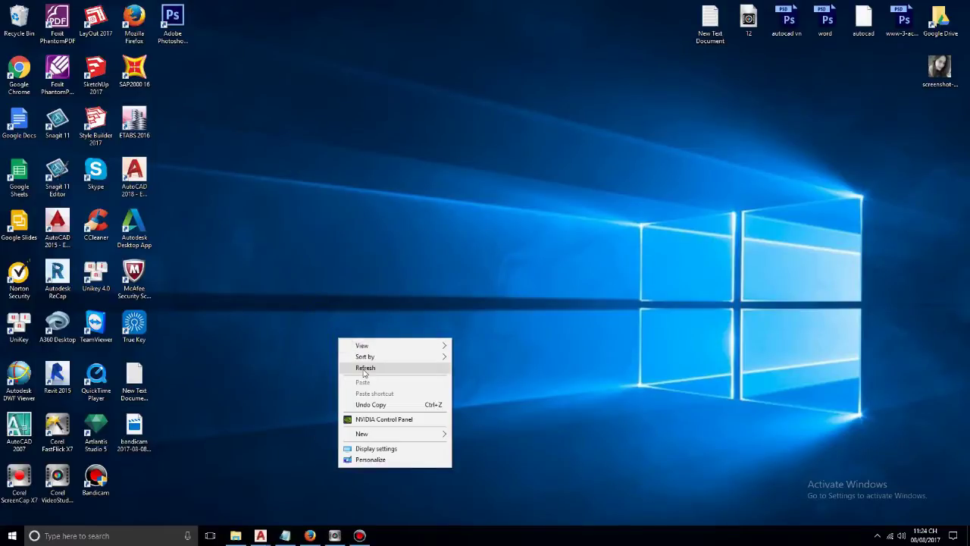
left_click(363, 370)
Step: Zoom and pan into the REBAR DETAIL 2ND FLOOR_10 sheet, then bring up the empty Notepad document
left_click(260, 535)
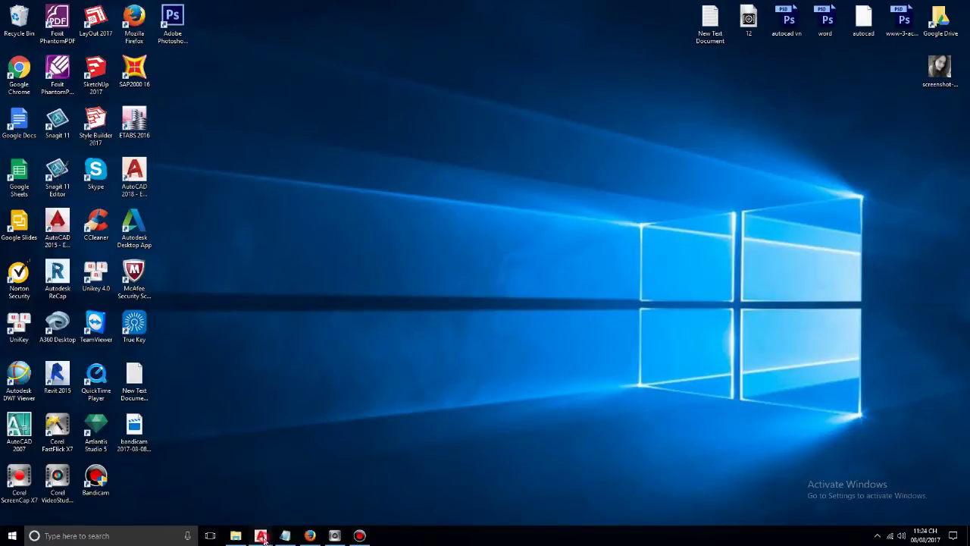
left_click(356, 463)
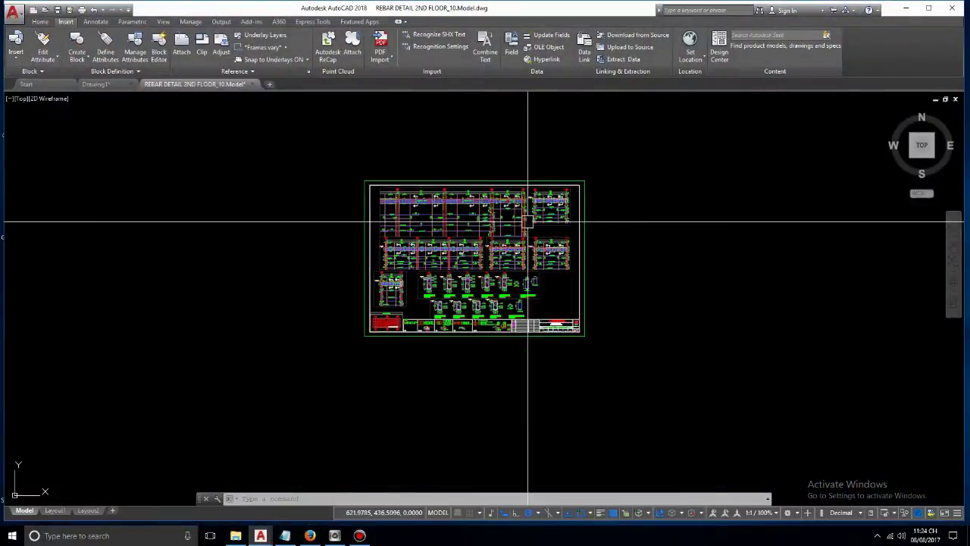
scroll(520, 199, "up", 4)
mouse_move(483, 182)
middle_mouse_down()
mouse_move(496, 269)
mouse_move(478, 224)
middle_mouse_up()
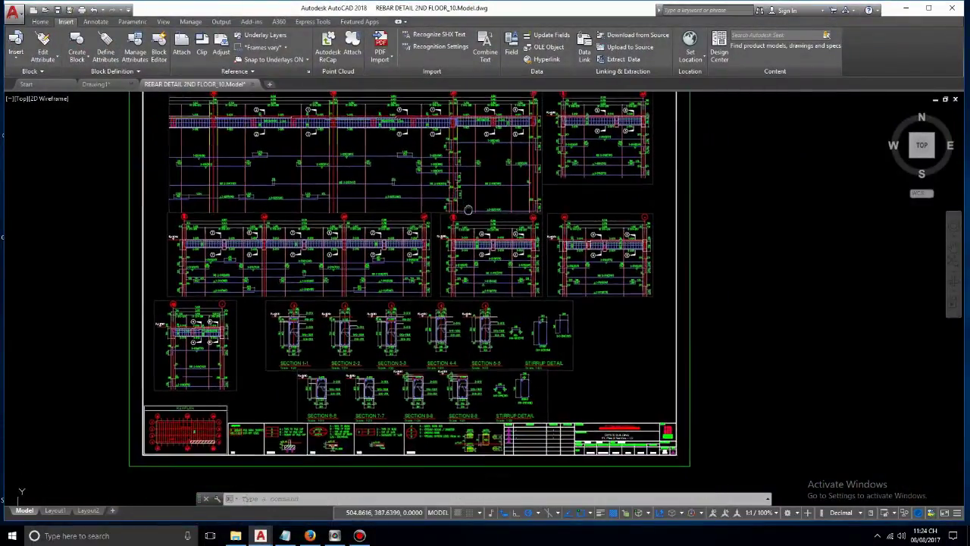
left_click(291, 533)
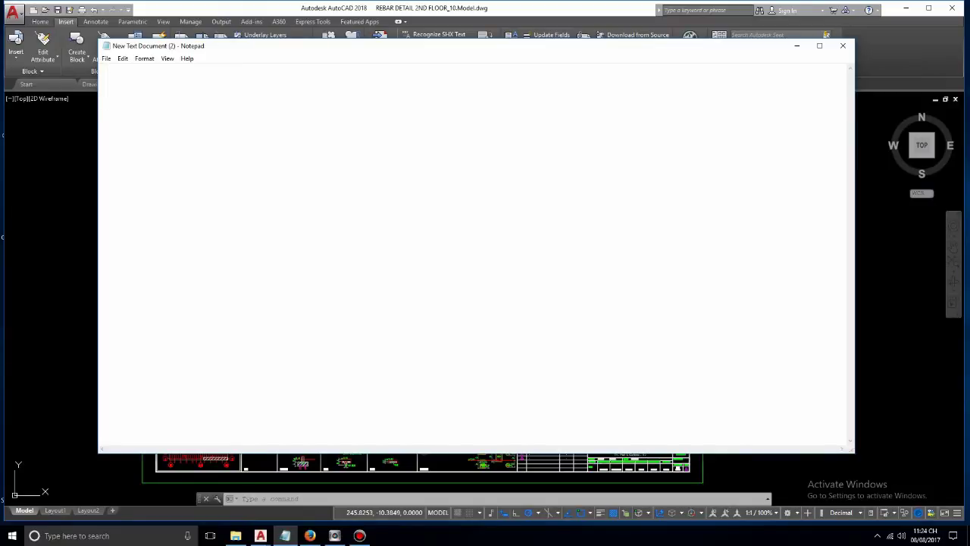
Step: Type 'AUTOCAD 2018 TUTORIALS - PART 5', 'HOW TO USE LAYER IN AUTOCAD 2018?' and 'OK, LET'S GO' as separate lines
type("AUTOCD")
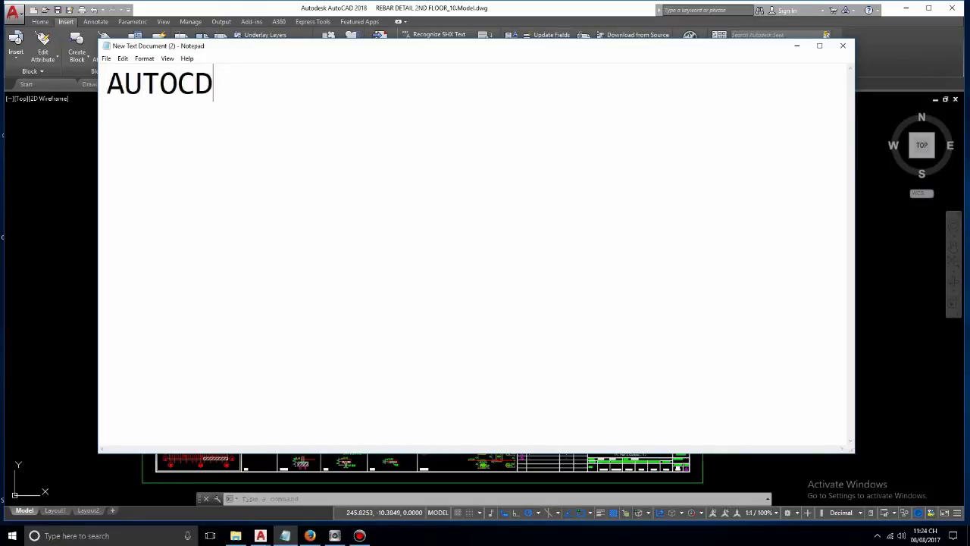
key("BackSpace")
type("AD ")
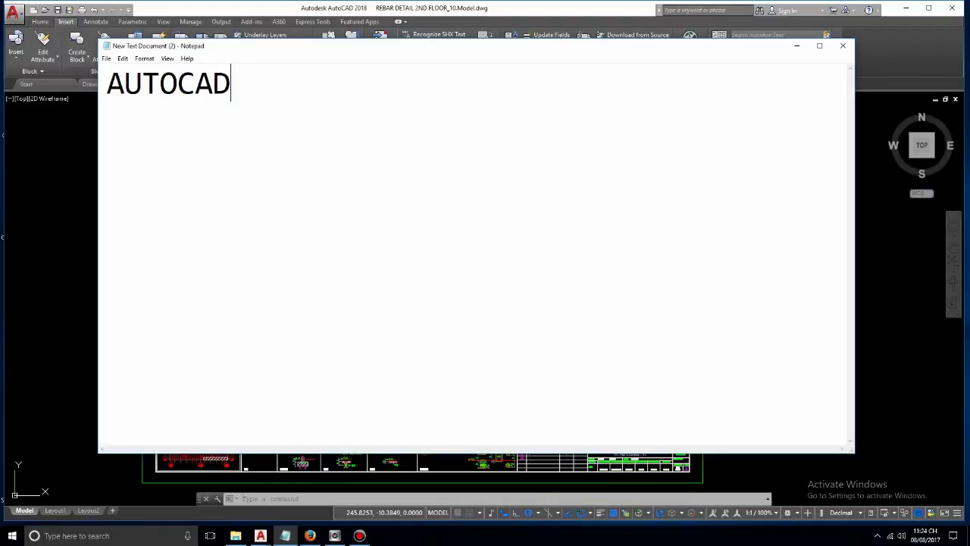
type("2018 ")
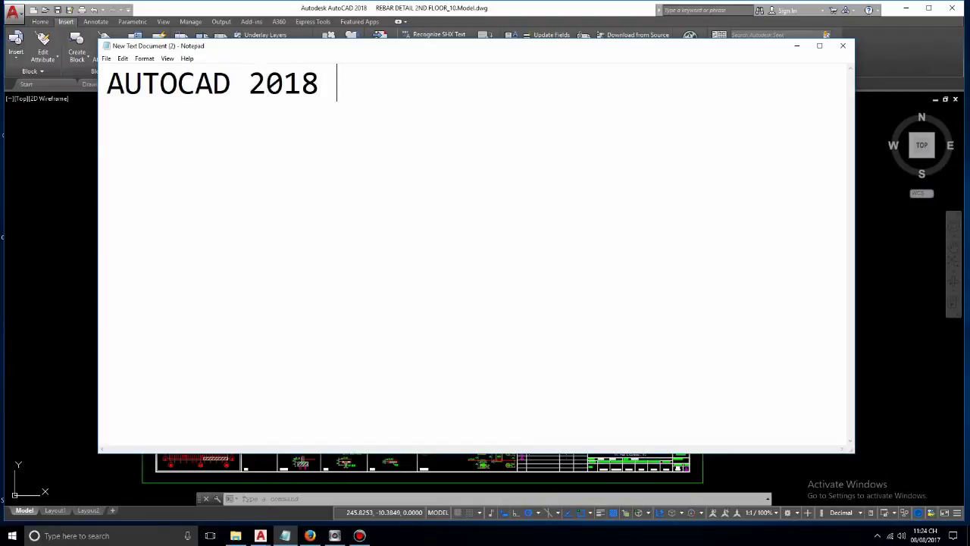
type("TUTORIA")
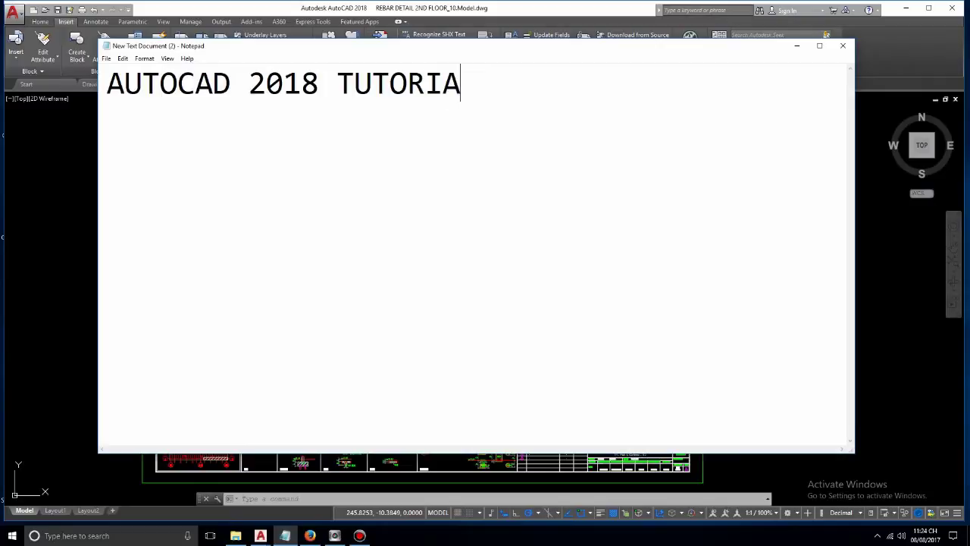
type("LS ")
type("- PA")
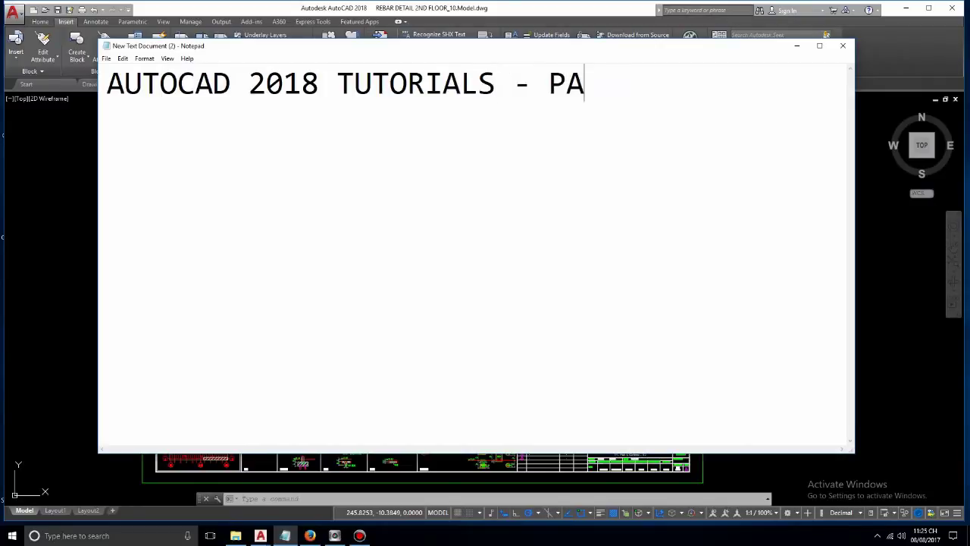
type("RT 5")
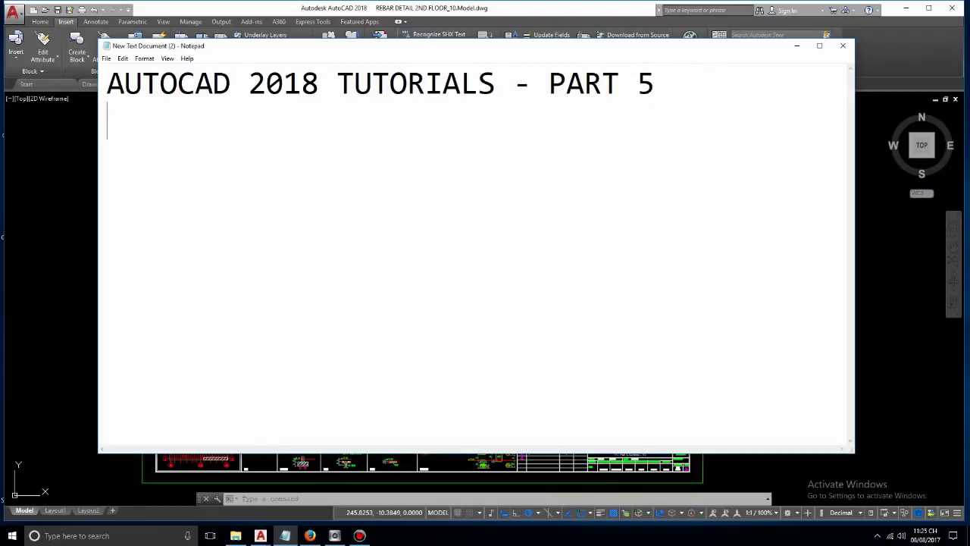
key("Return")
type("HOW")
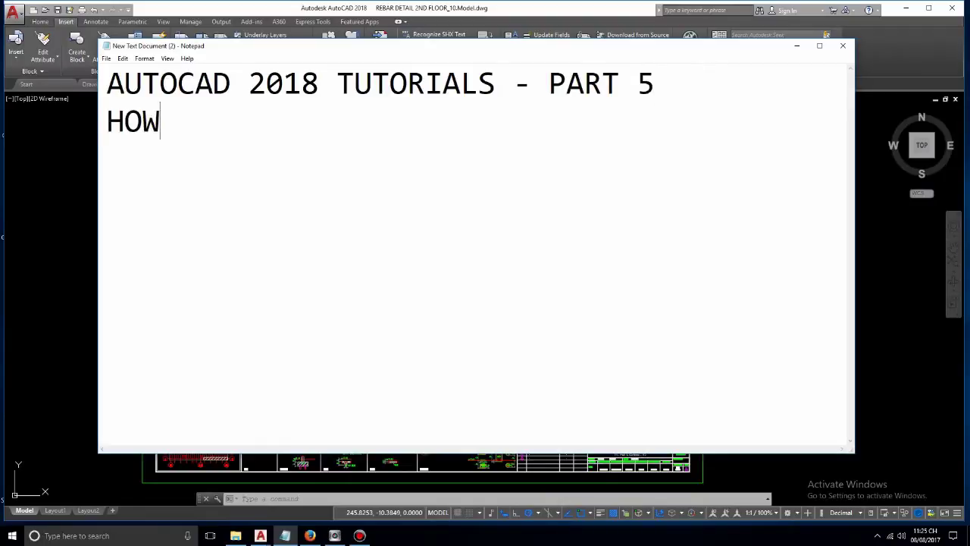
type(" TO U")
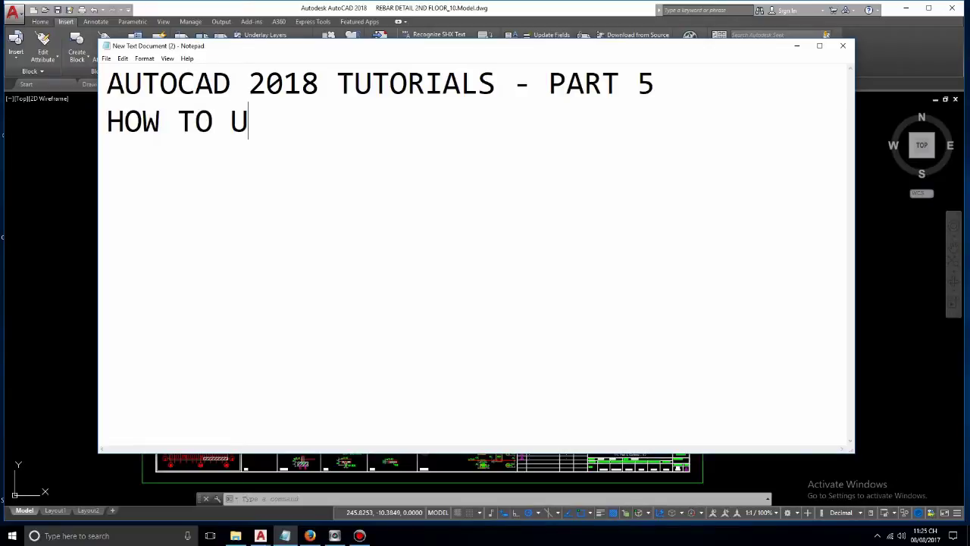
type("SE")
type(" LAYER ")
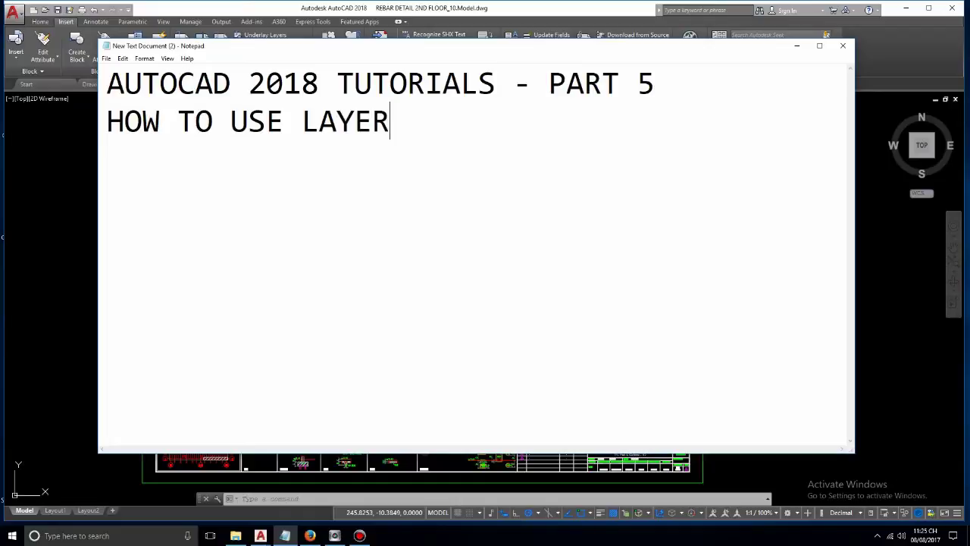
type("IN")
type(" AUTOCAD ")
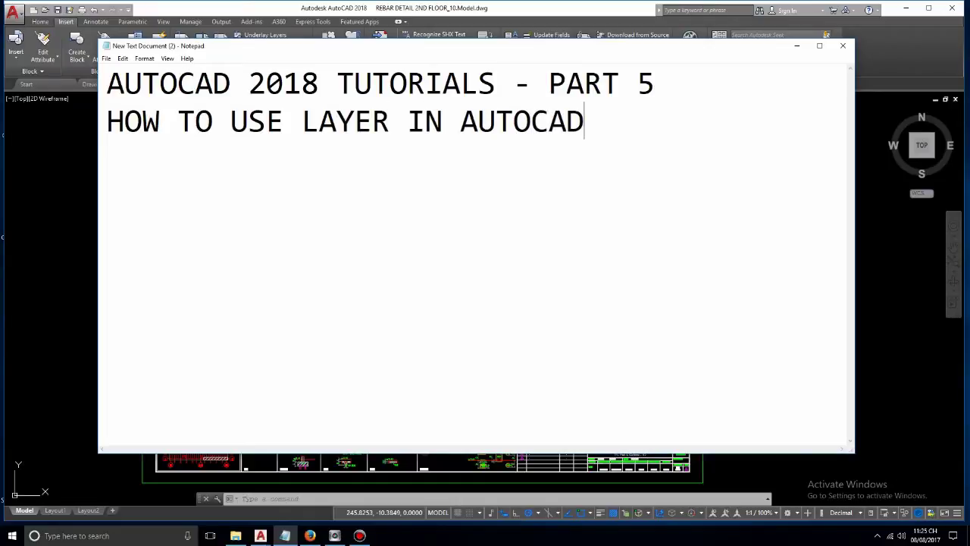
type("2018")
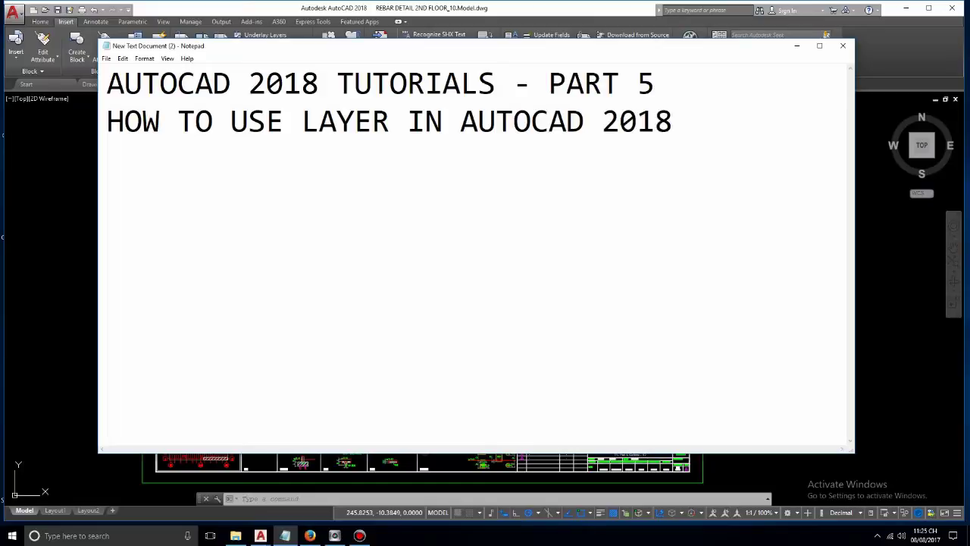
type("? ")
type("OK")
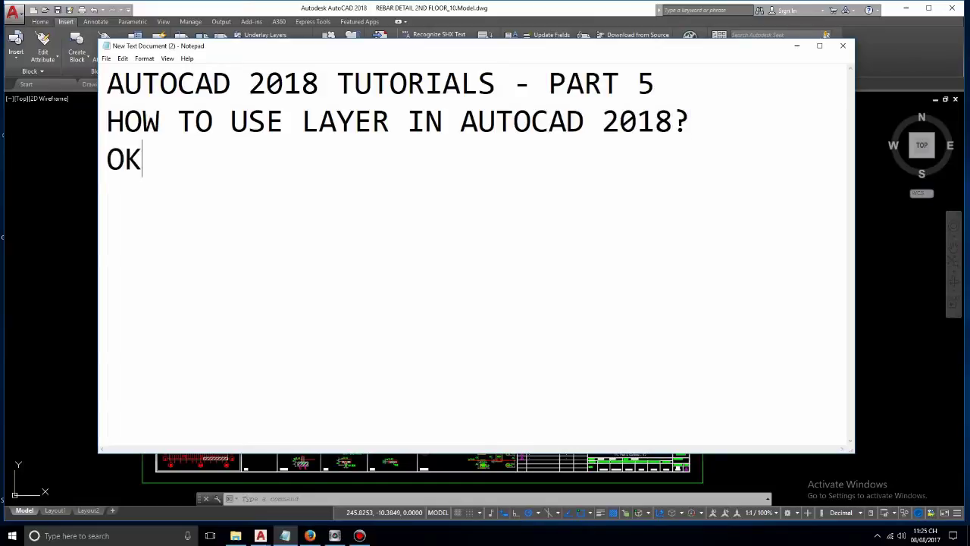
type(", L")
type("ET'S ")
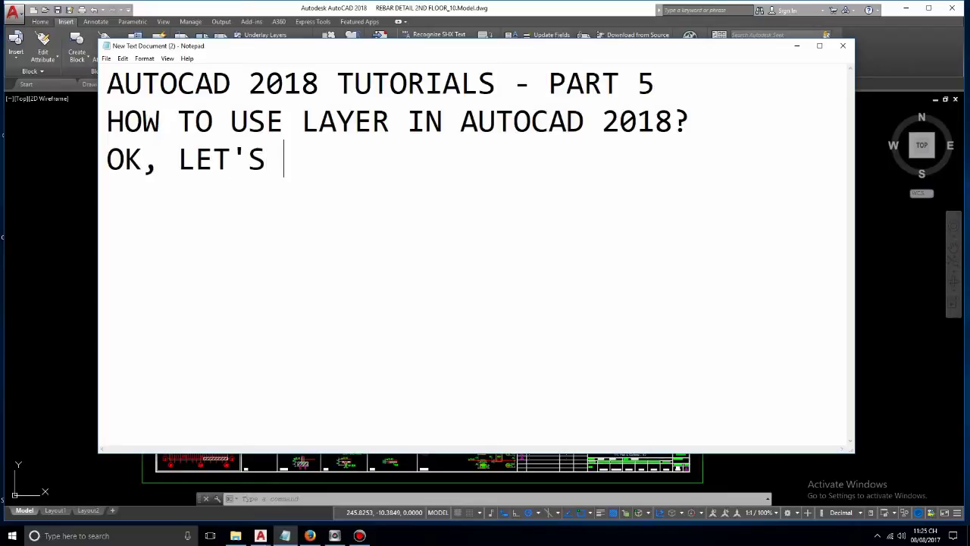
type("GO")
key("Return")
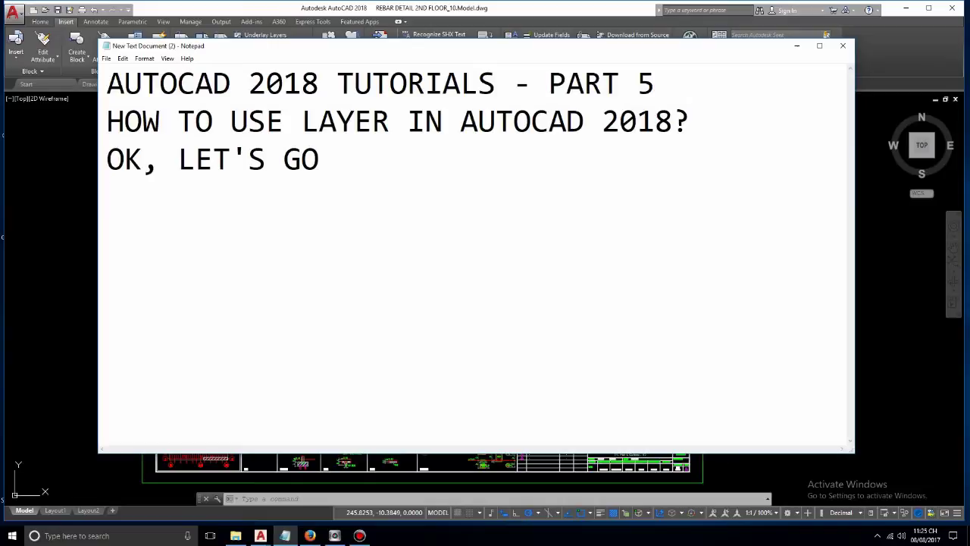
Step: Switch back to the AutoCAD rebar drawing and reposition the sheet in the view
left_click(83, 344)
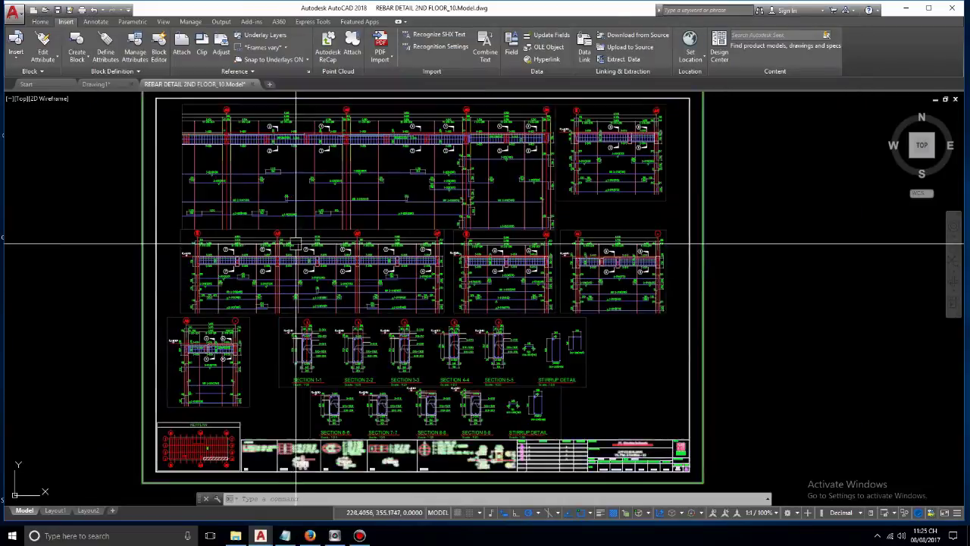
scroll(318, 206, "down", 8)
scroll(316, 205, "up", 4)
middle_click_drag(398, 237, 412, 252)
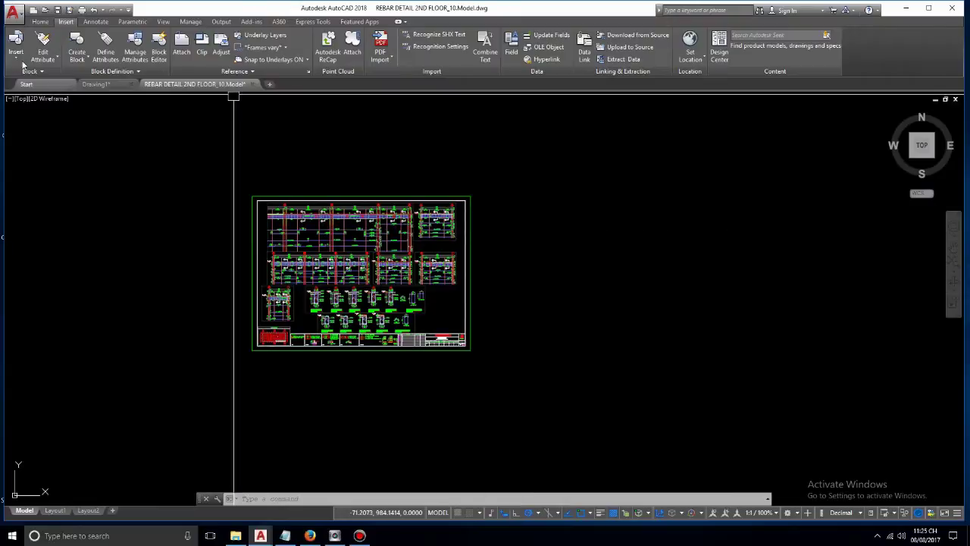
Step: Review the Home tab's Layers panel, then open Layer Properties Manager with the LA command
left_click(41, 22)
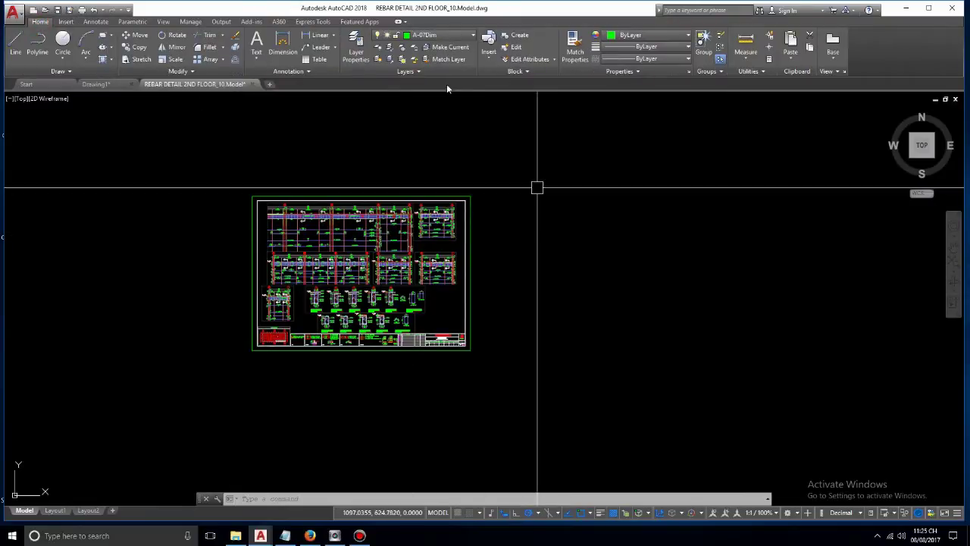
left_click(421, 72)
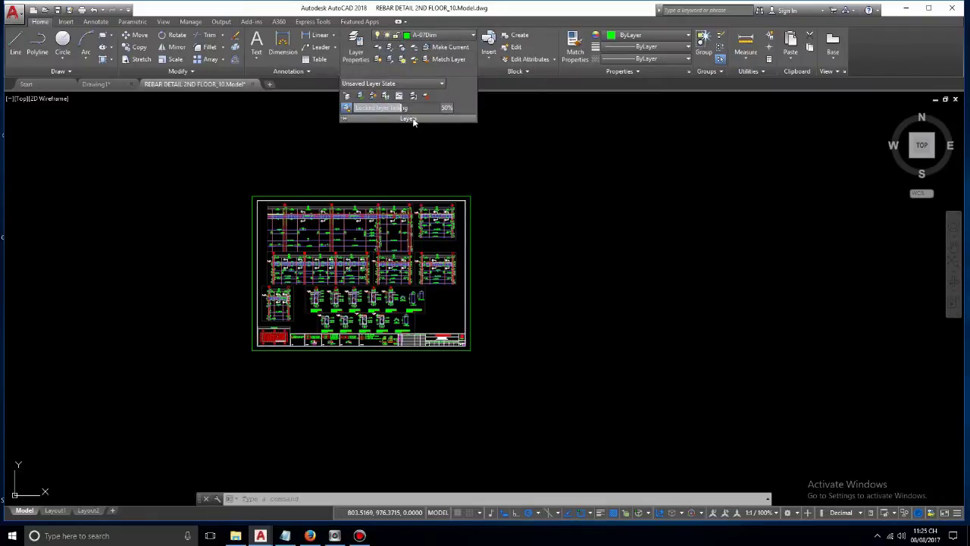
key("Escape")
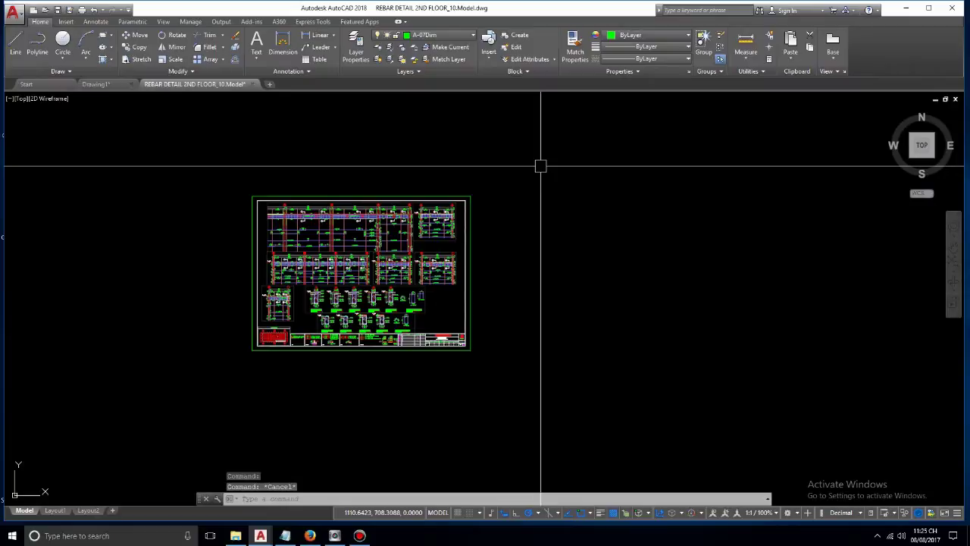
type("LA")
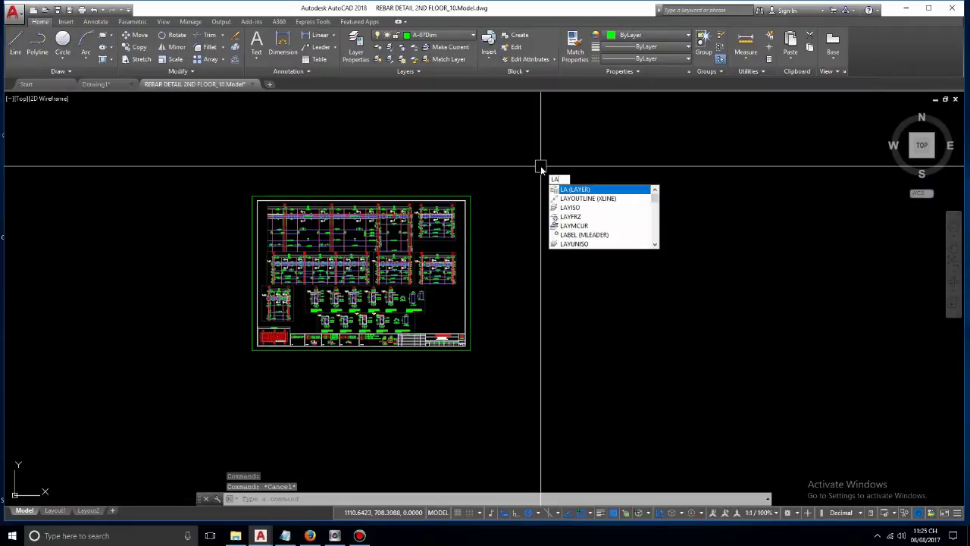
key("Return")
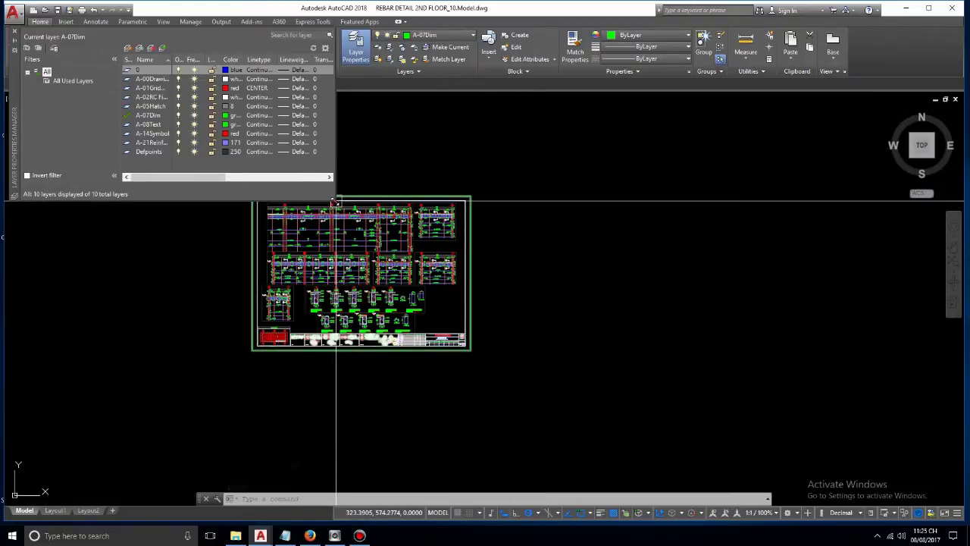
Step: Enlarge the layer list and add a new layer named 001A after A-07Dim
left_click_drag(335, 201, 394, 257)
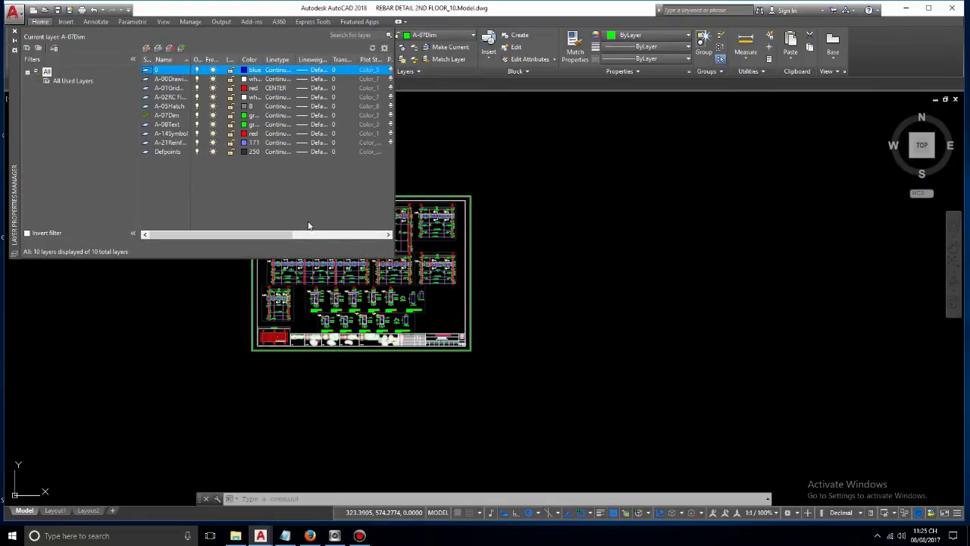
left_click(171, 79)
left_click(170, 87)
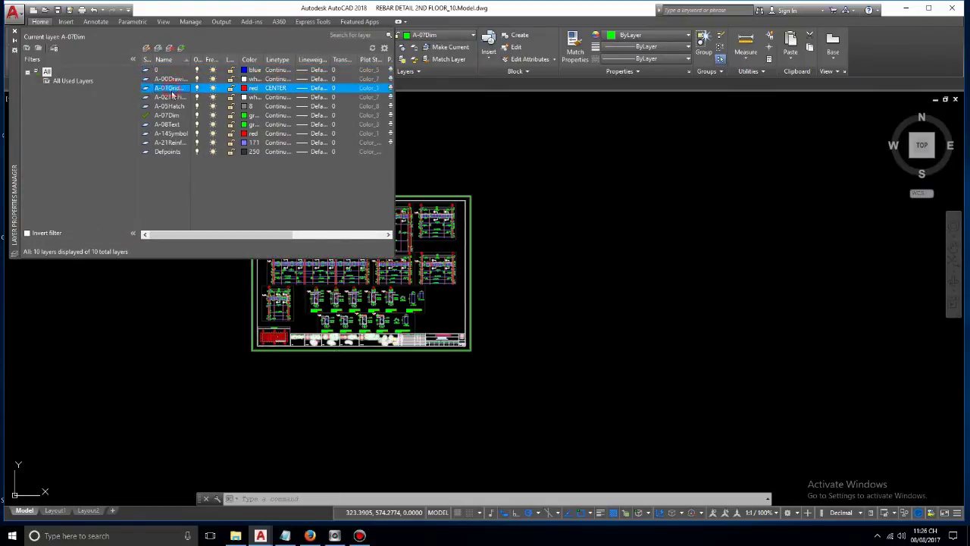
left_click(173, 97)
left_click(171, 107)
left_click(171, 115)
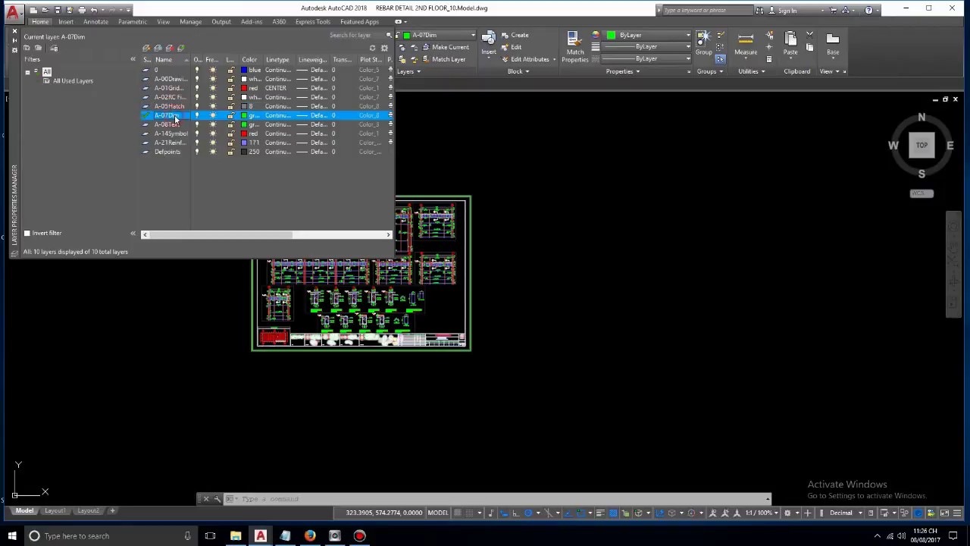
left_click(147, 50)
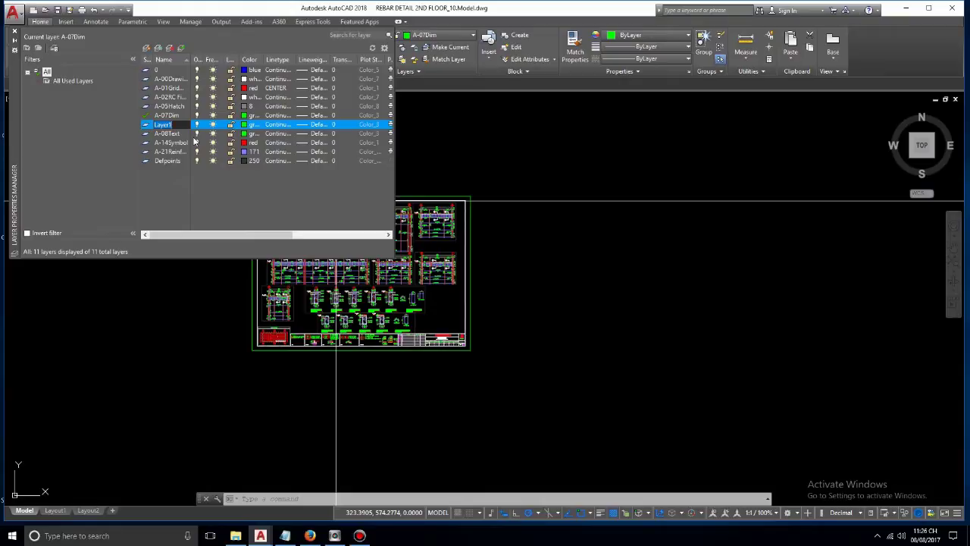
type("001A")
key("Return")
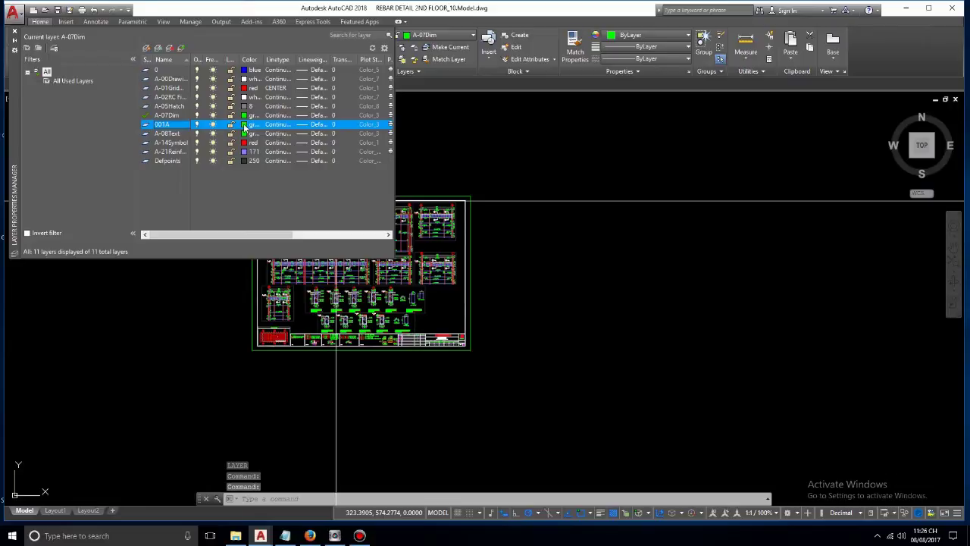
Step: Replace layer 001A's green with index colour 156, a dark blue
left_click(244, 127)
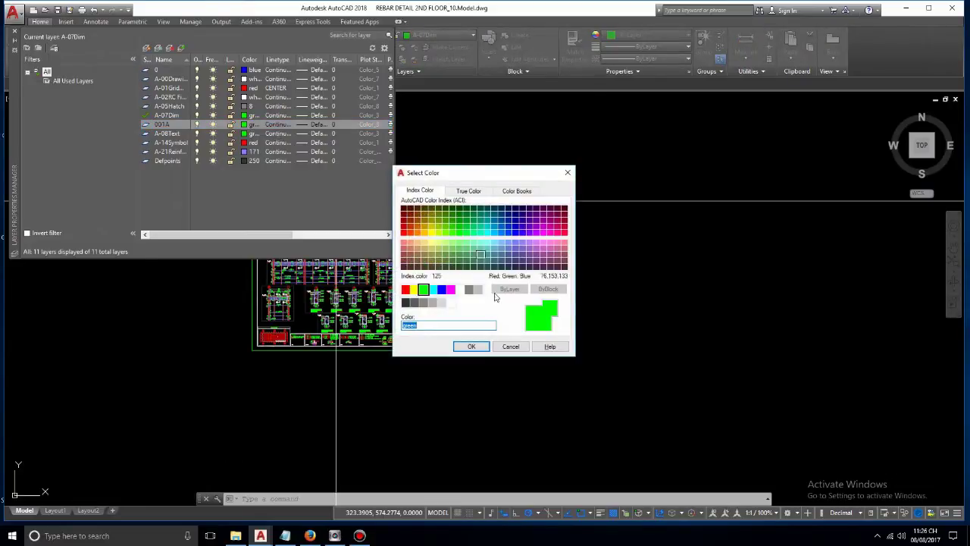
left_click(450, 290)
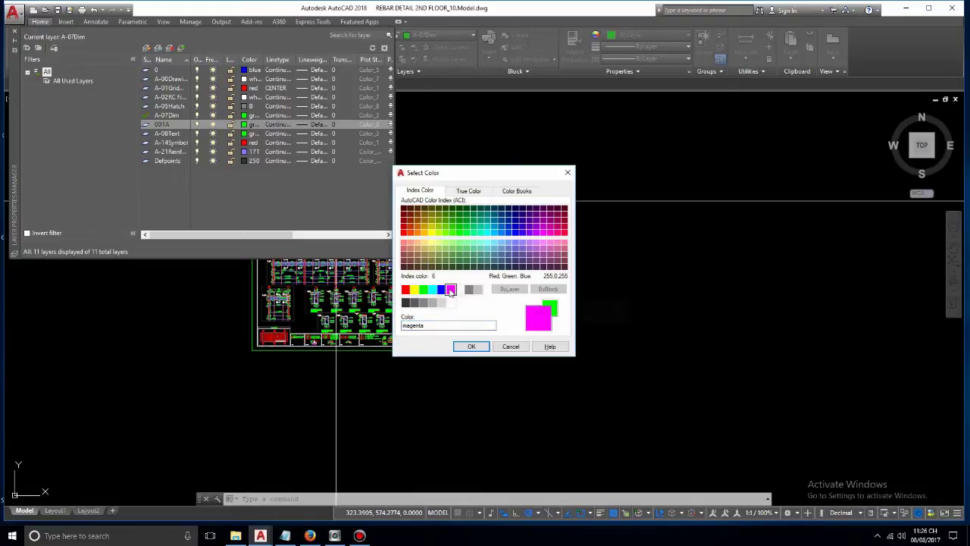
left_click(465, 235)
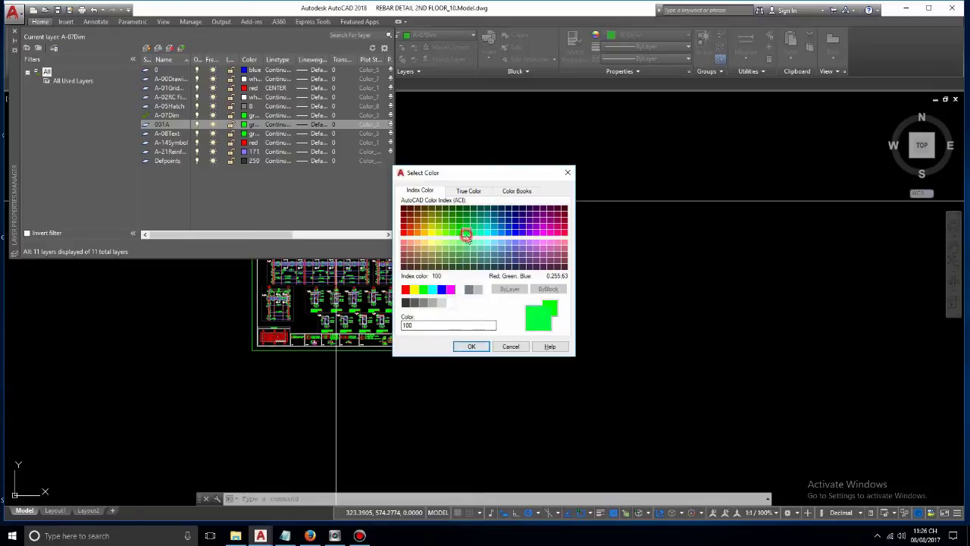
left_click(504, 220)
left_click(505, 242)
left_click(476, 258)
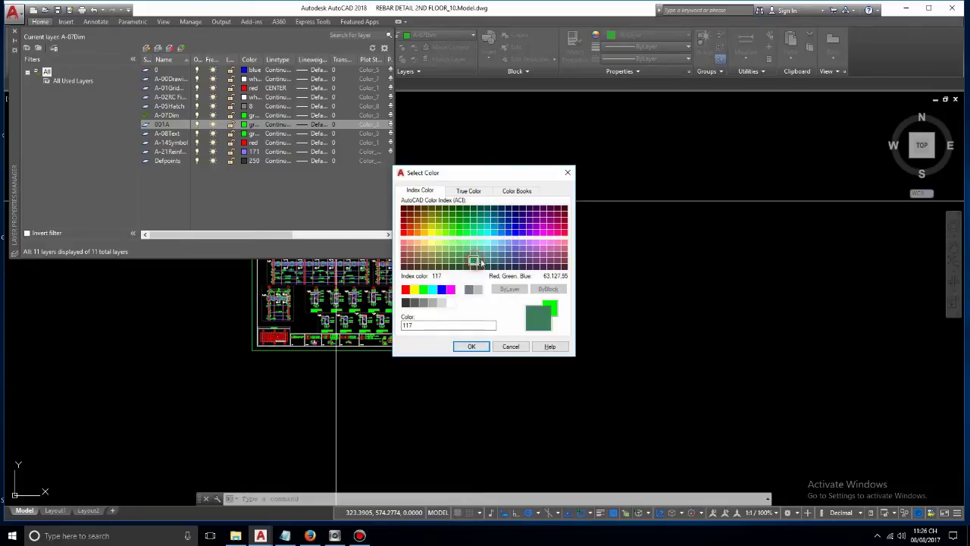
left_click(529, 229)
left_click(504, 217)
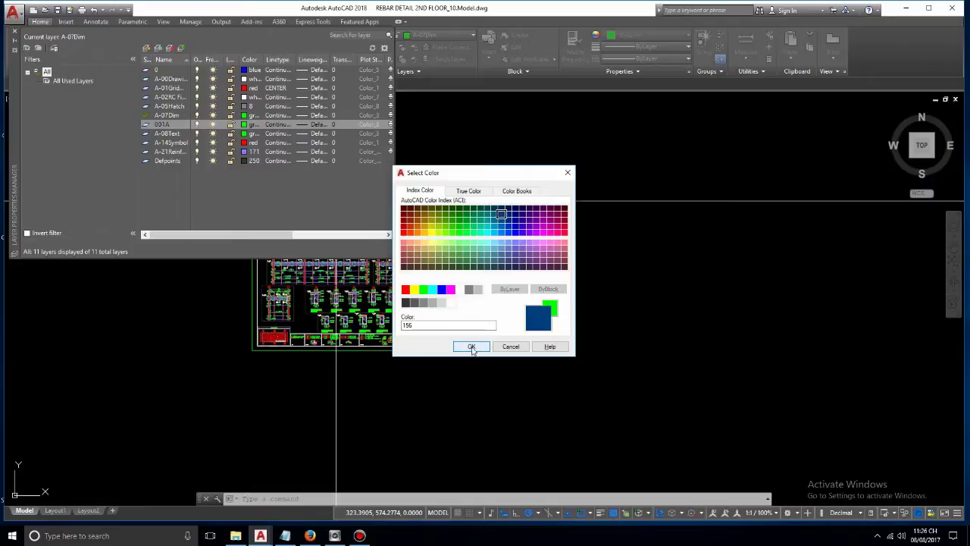
left_click(472, 348)
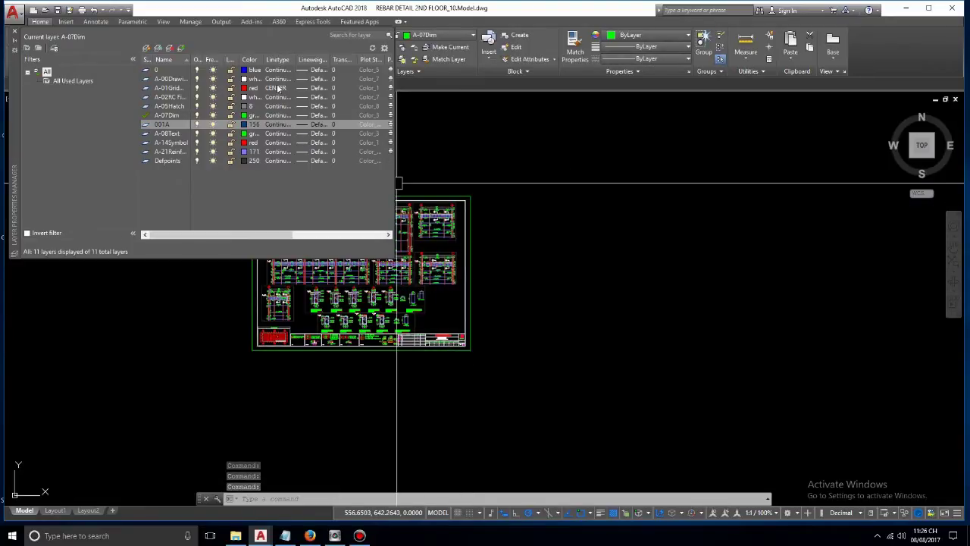
Step: Open layer 001A's linetype choices and review the already loaded linetypes
left_click(278, 124)
left_click(279, 124)
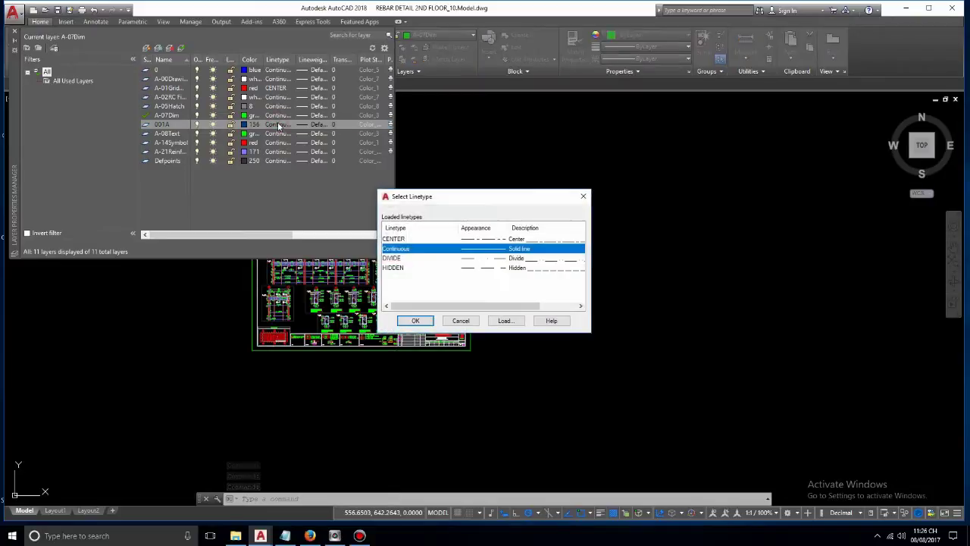
left_click(471, 239)
left_click(473, 248)
left_click(478, 258)
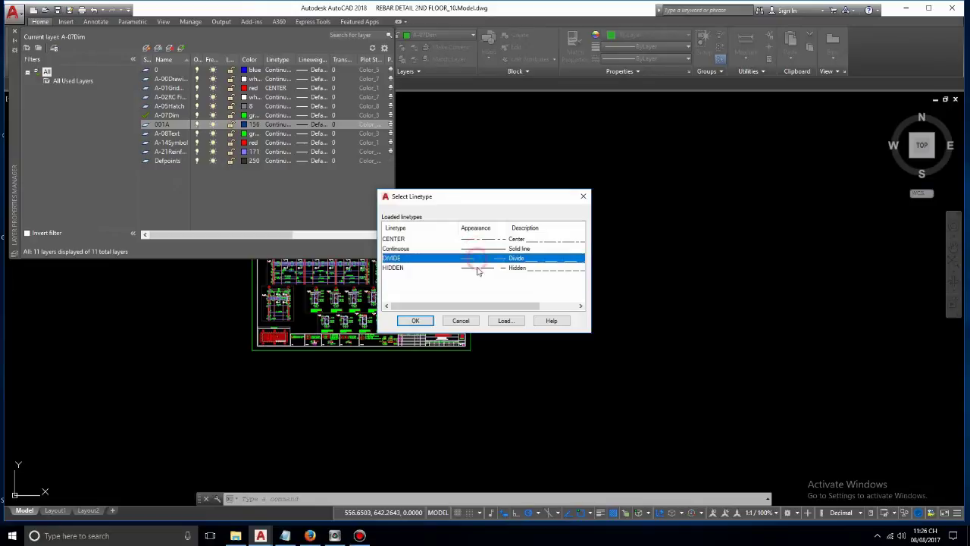
left_click(479, 267)
Step: Load JIS_02_0.7 from acadiso.lin and assign it to layer 001A
left_click(500, 320)
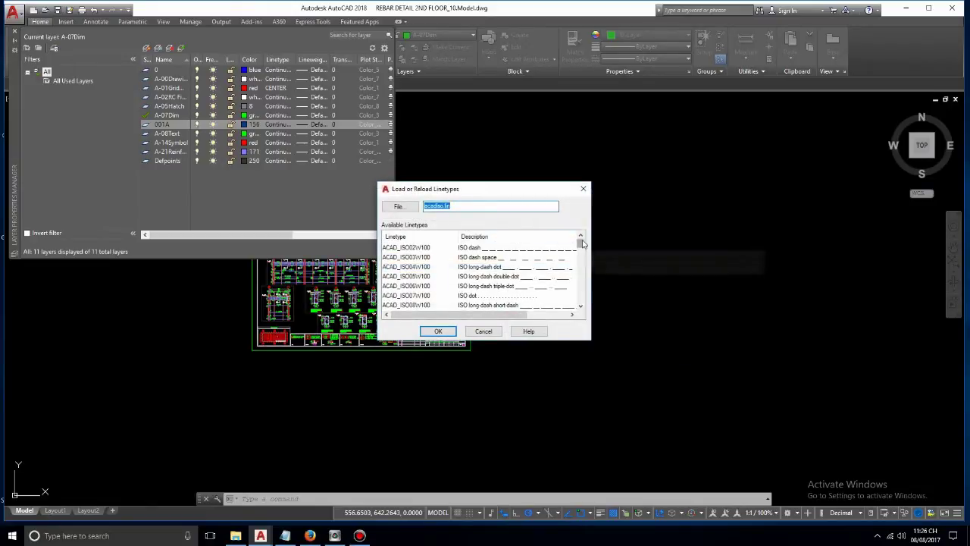
mouse_move(581, 244)
left_mouse_down()
mouse_move(585, 299)
mouse_move(582, 282)
left_mouse_up()
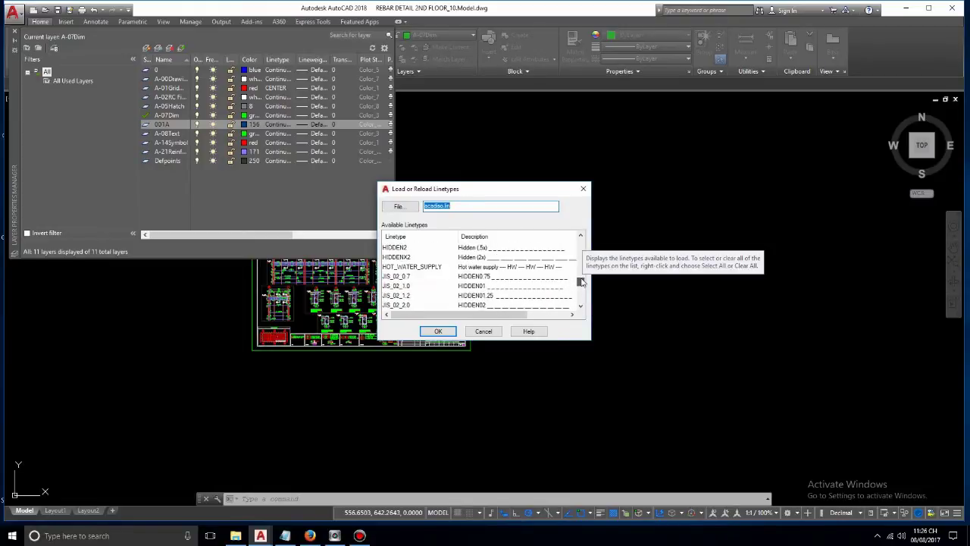
left_click(535, 277)
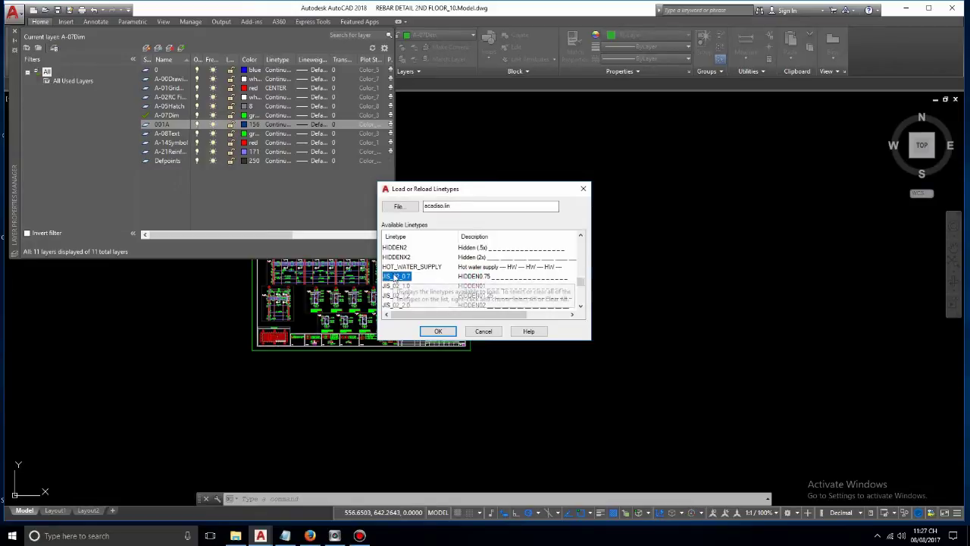
left_click(439, 332)
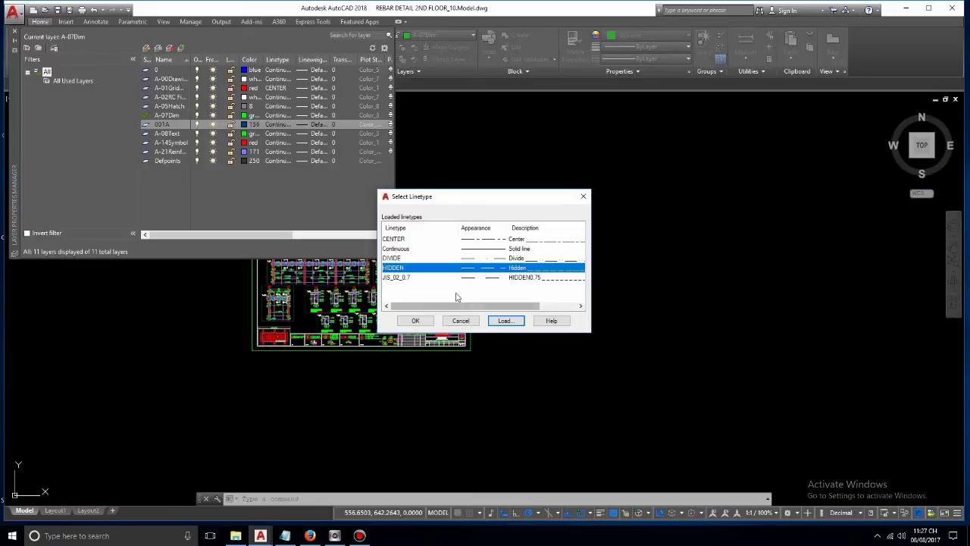
left_click(521, 278)
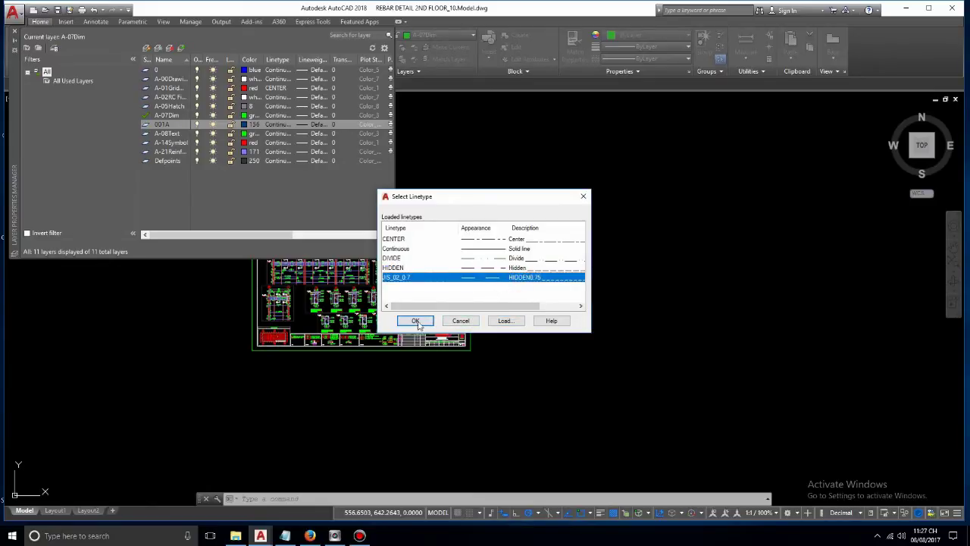
left_click(422, 323)
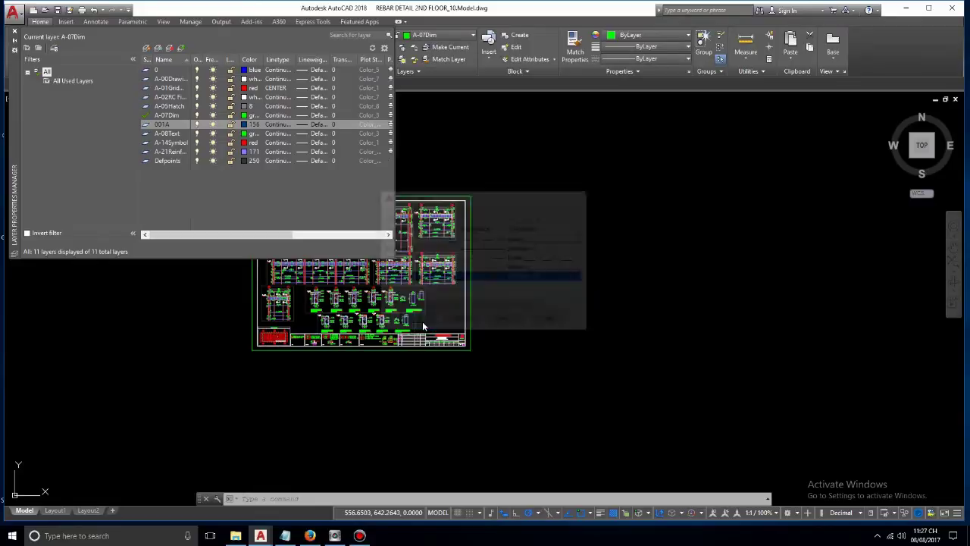
Step: Change layer 001A's lineweight from Default to 0.35 mm
left_click(306, 129)
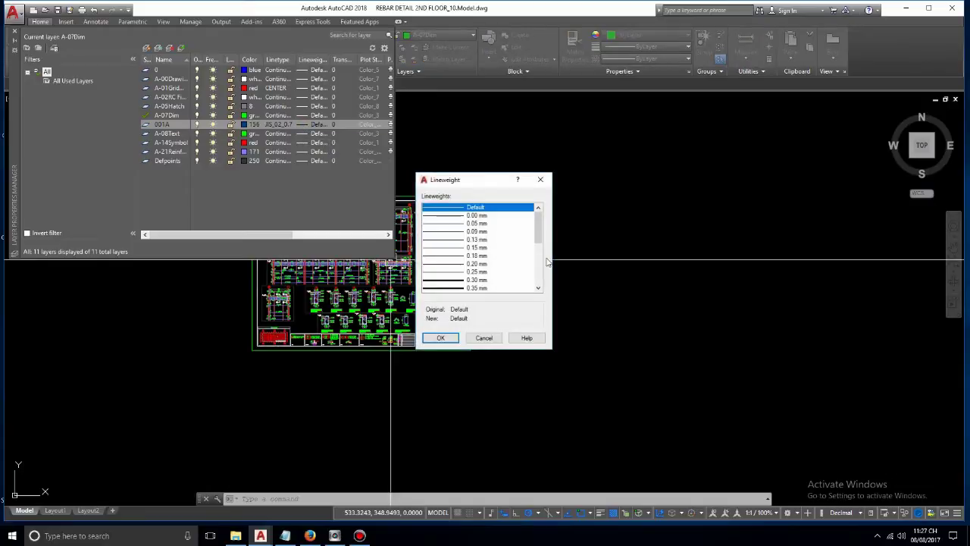
left_click_drag(538, 224, 537, 242)
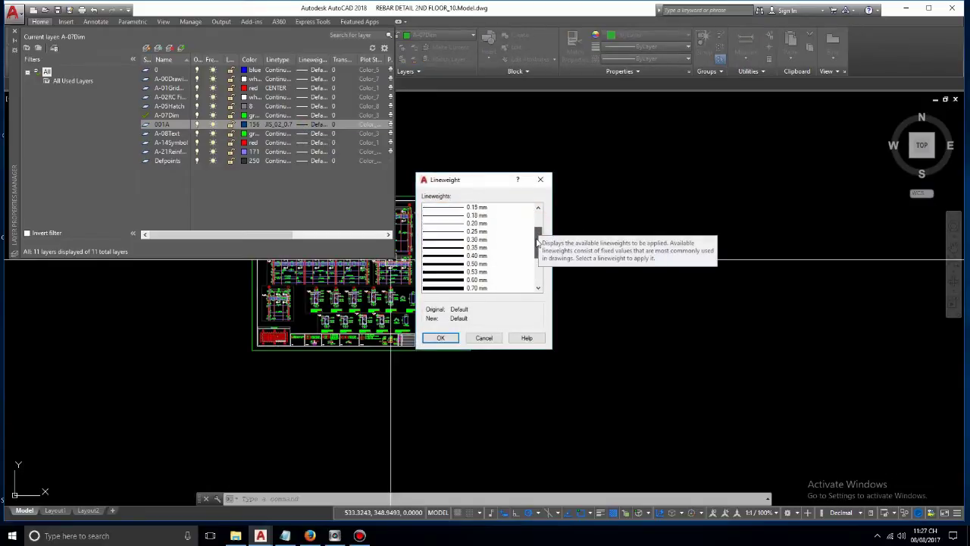
left_click(453, 247)
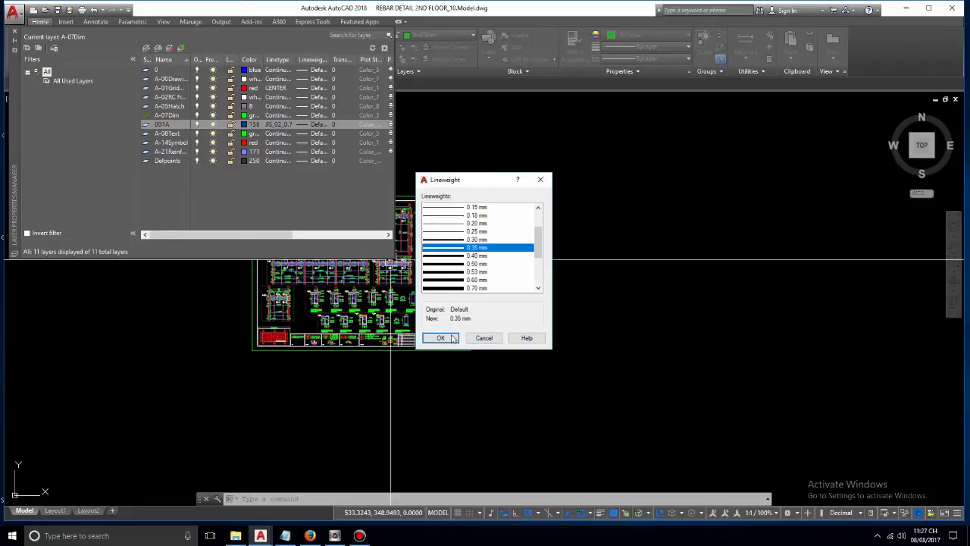
left_click(442, 338)
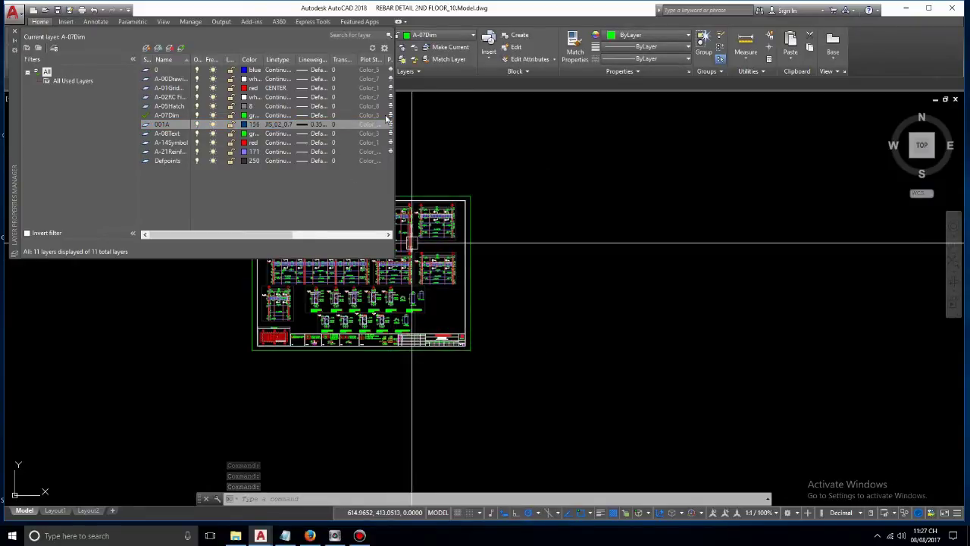
Step: Widen the palette and create layer 001B from 001A, inheriting colour 156, JIS_02_0.7 and 0.35 mm
left_click_drag(394, 114, 453, 112)
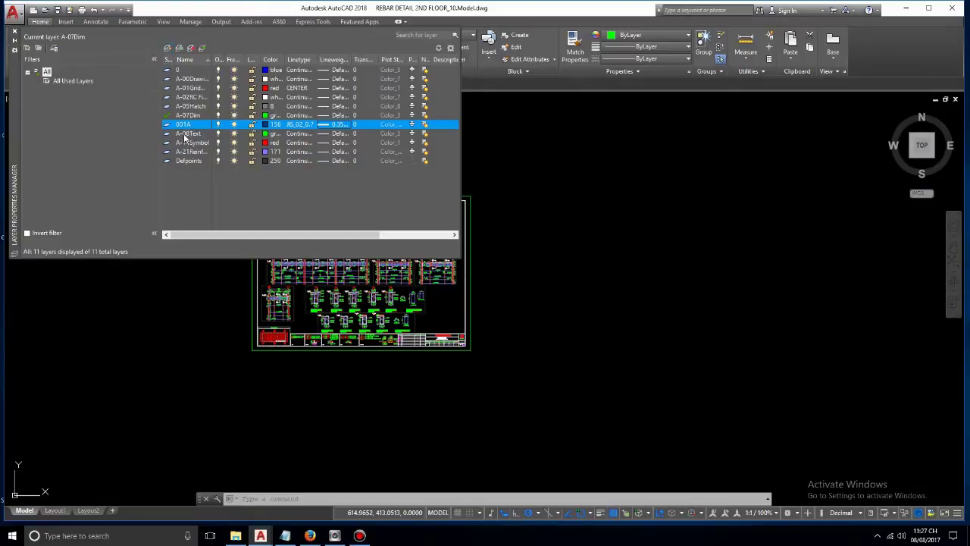
left_click(184, 136)
left_click(186, 126)
left_click(188, 135)
left_click(186, 124)
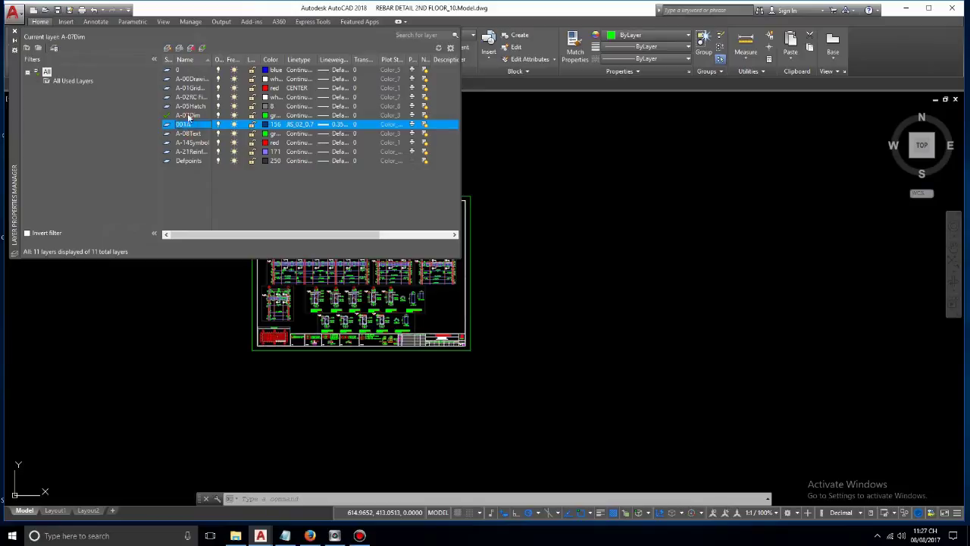
left_click(169, 49)
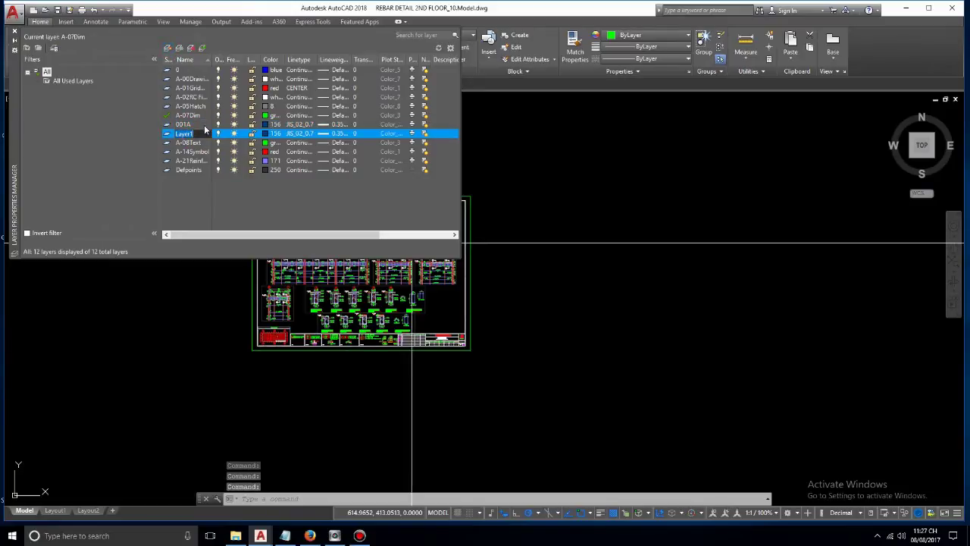
type("00")
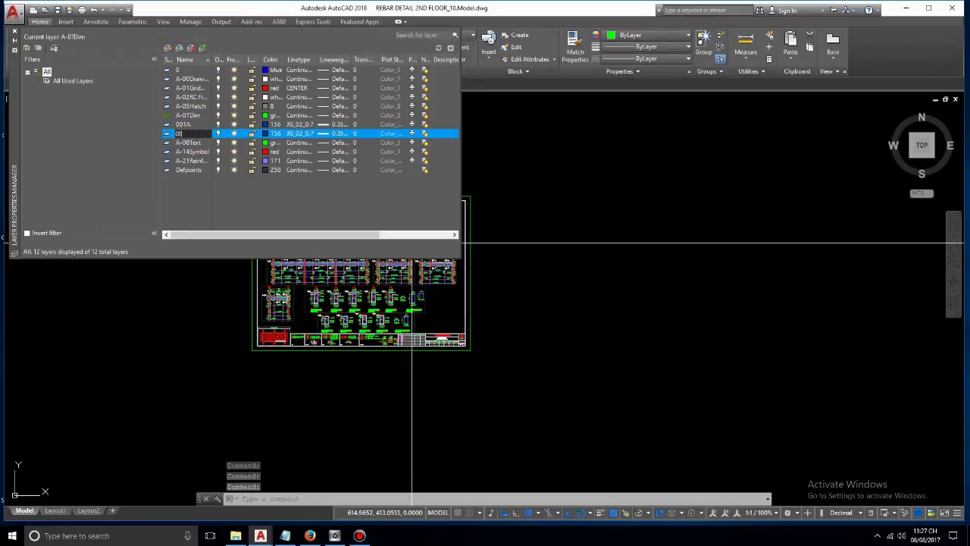
type("1B")
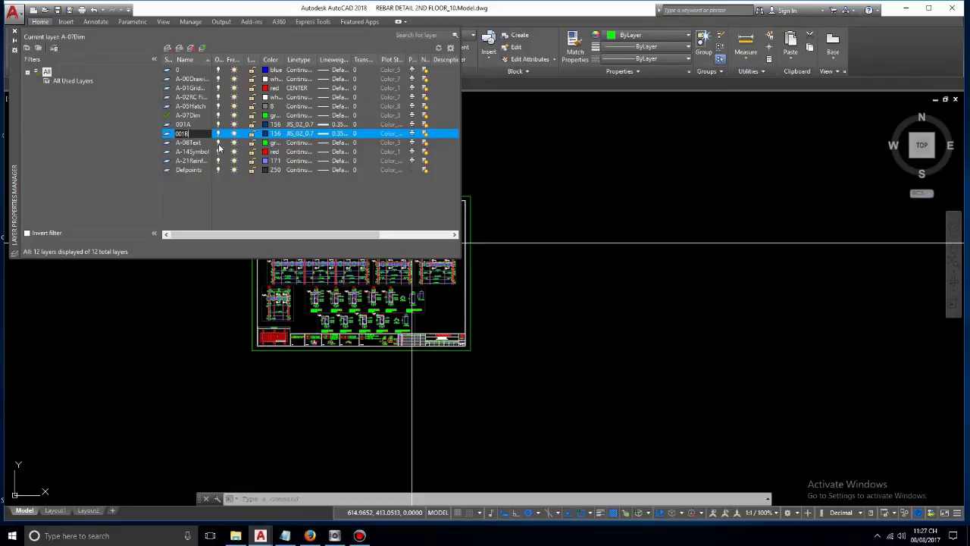
key("Return")
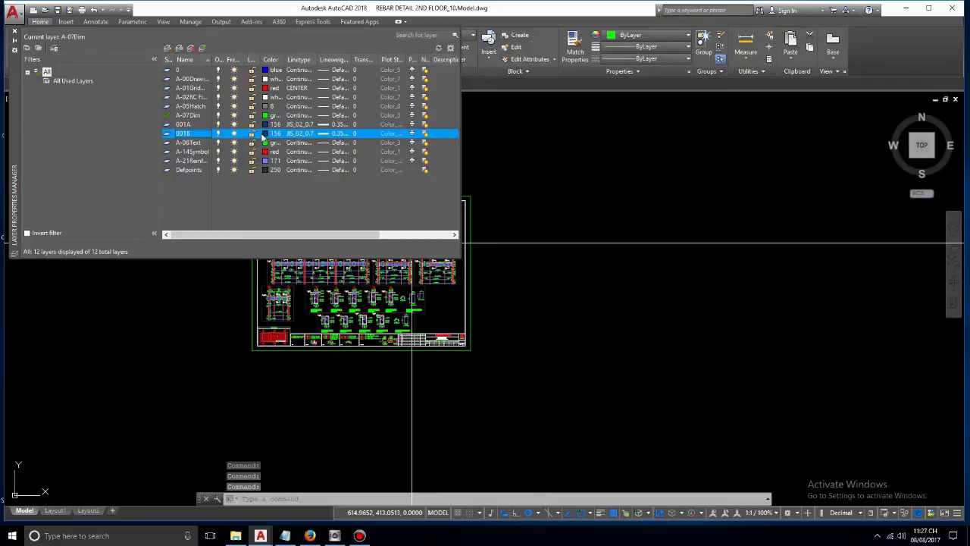
Step: Set layer 001B's colour to index colour 14, a dark red
left_click(266, 134)
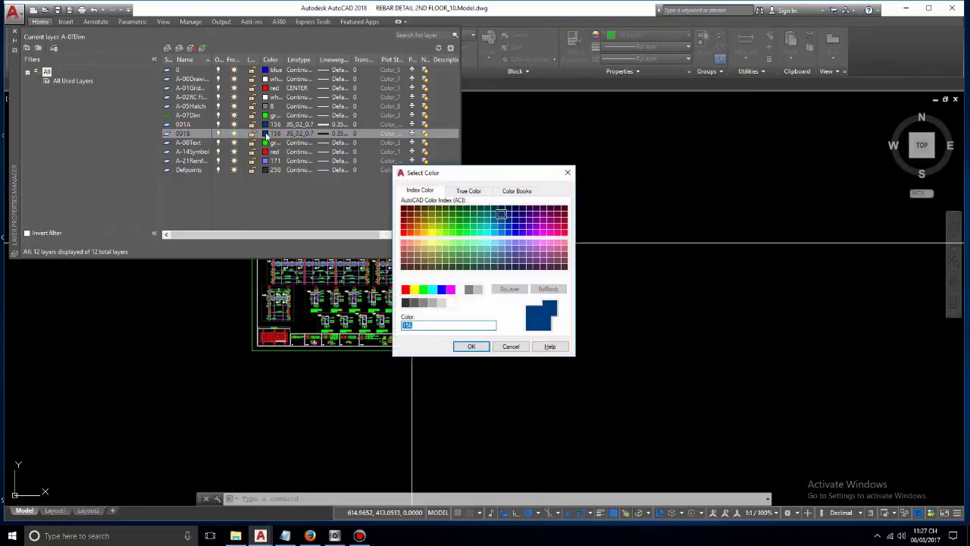
left_click(404, 220)
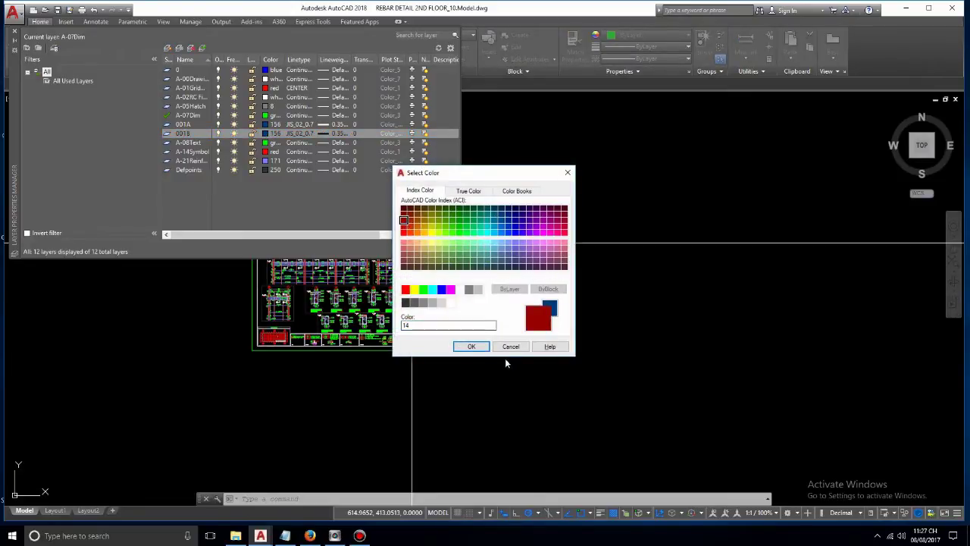
left_click(472, 347)
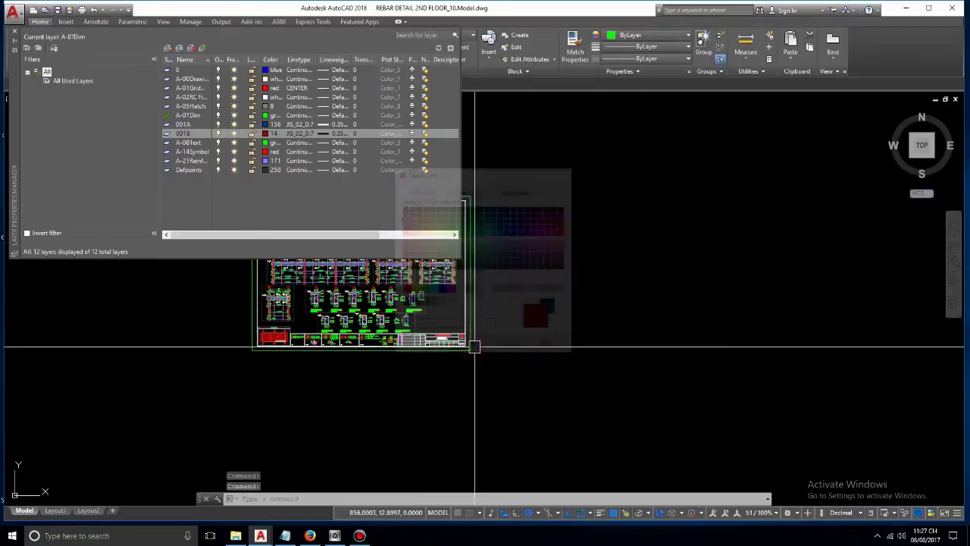
Step: Give layer 001B the CENTER linetype
left_click(304, 134)
left_click(393, 239)
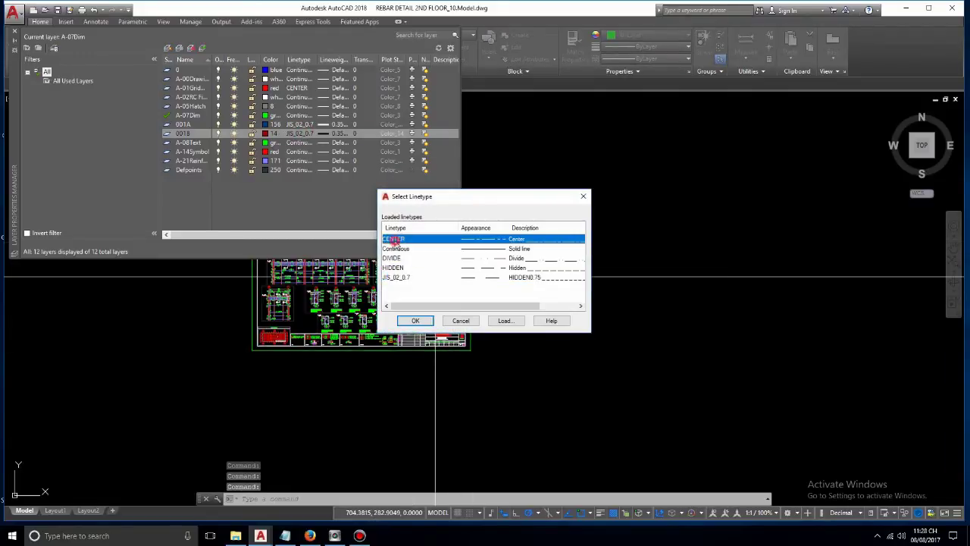
left_click(419, 321)
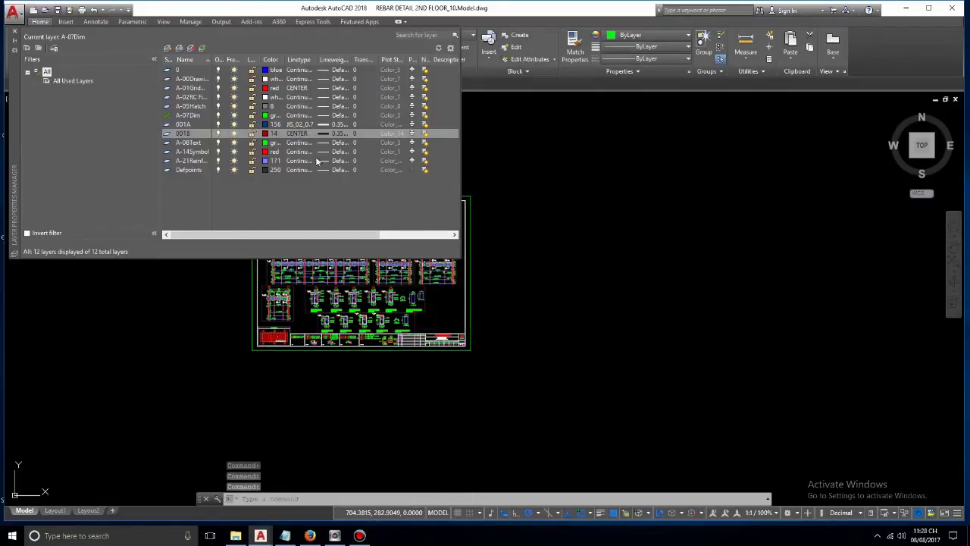
Step: Set layer 001B's lineweight to 0.18 mm
left_click(338, 135)
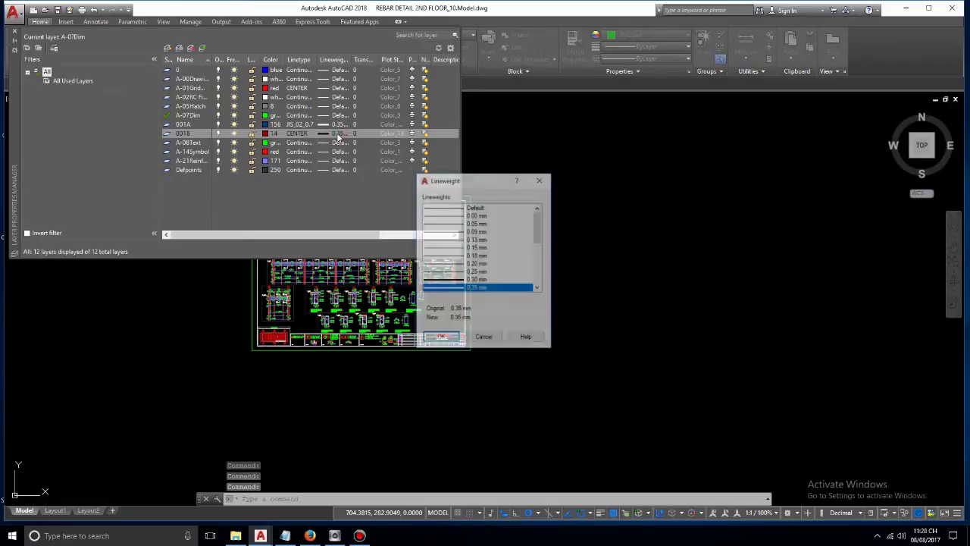
left_click(459, 257)
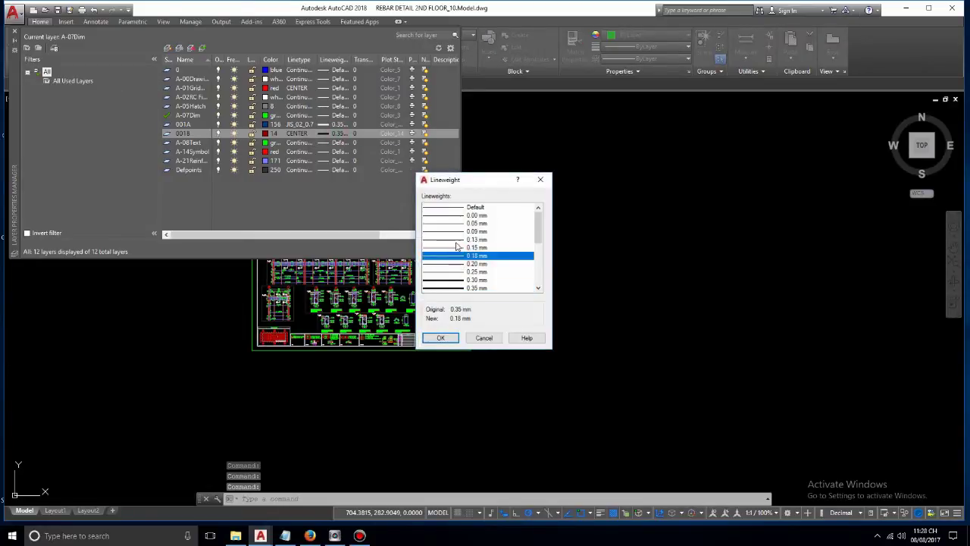
left_click(441, 338)
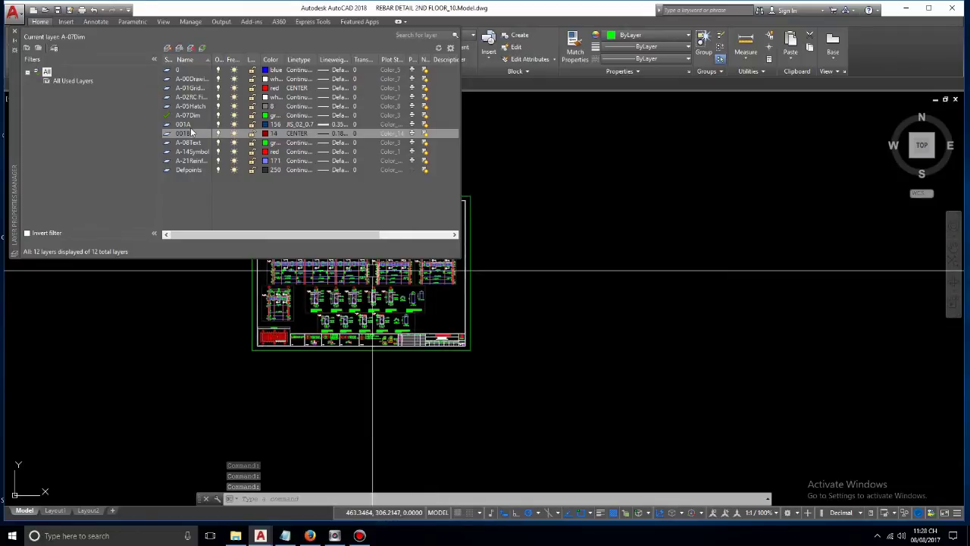
Step: Delete layer 001A from its right-click menu, leaving 11 layers with 001B still listed
left_click(193, 126)
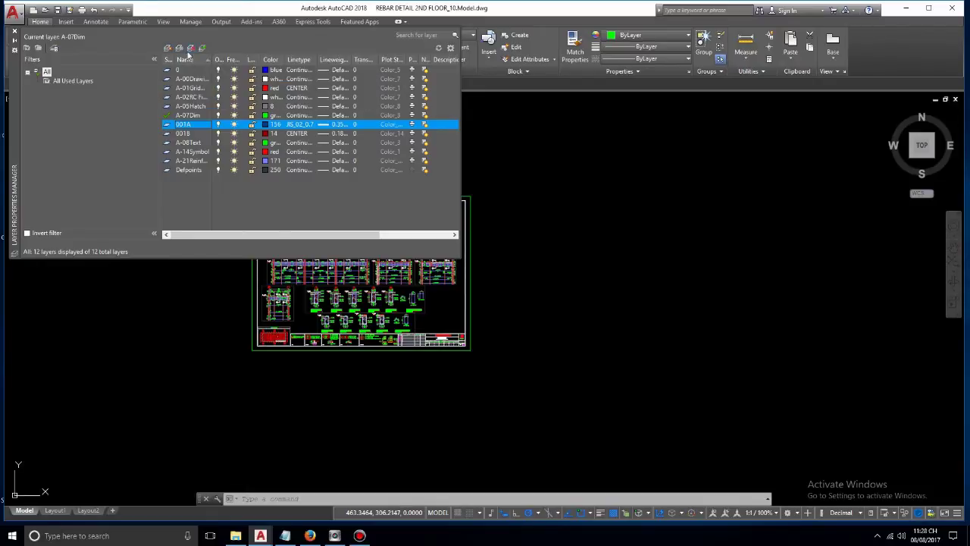
left_click(194, 142)
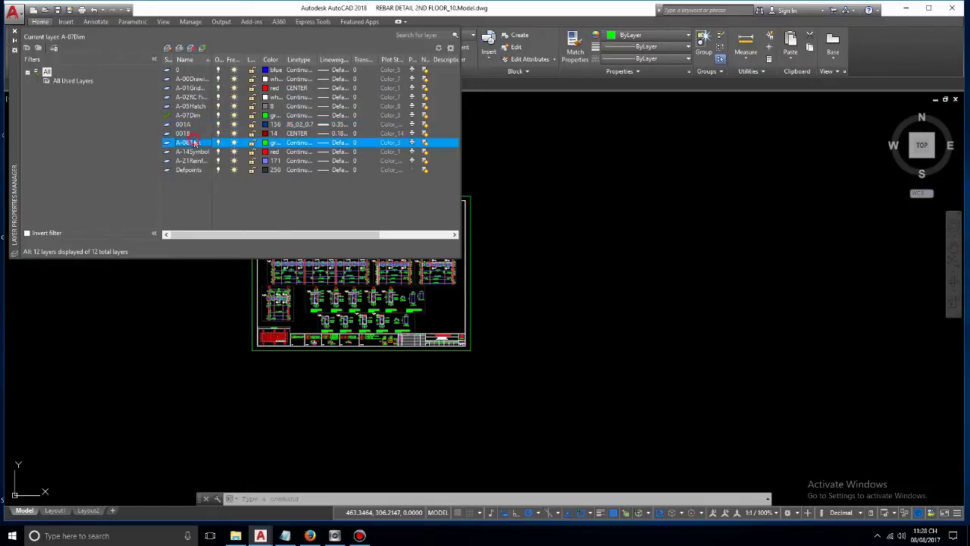
left_click(189, 133)
left_click(188, 126)
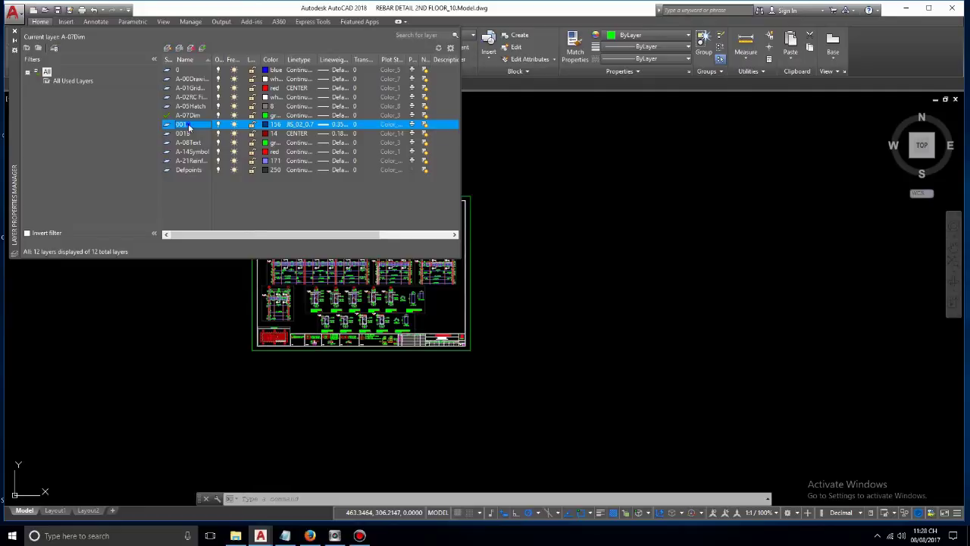
right_click(188, 127)
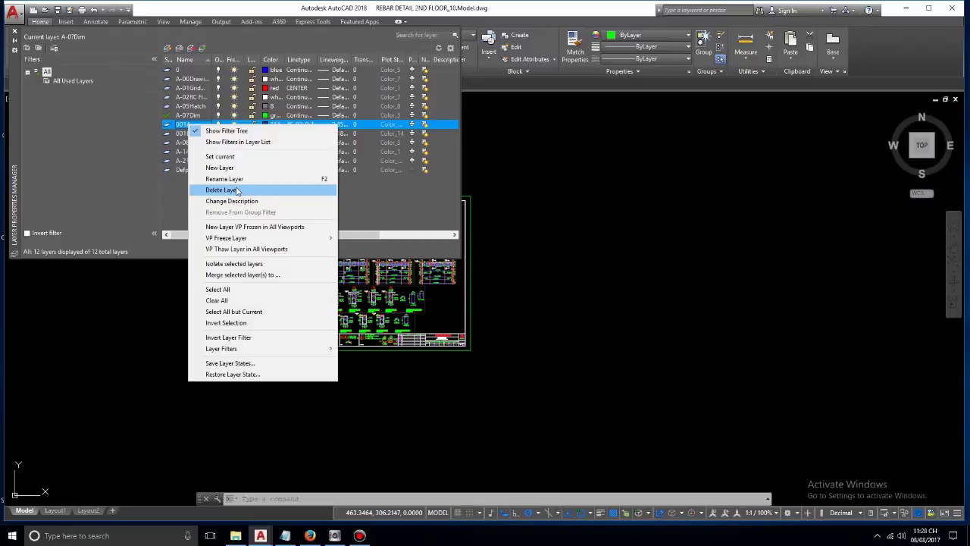
left_click(186, 126)
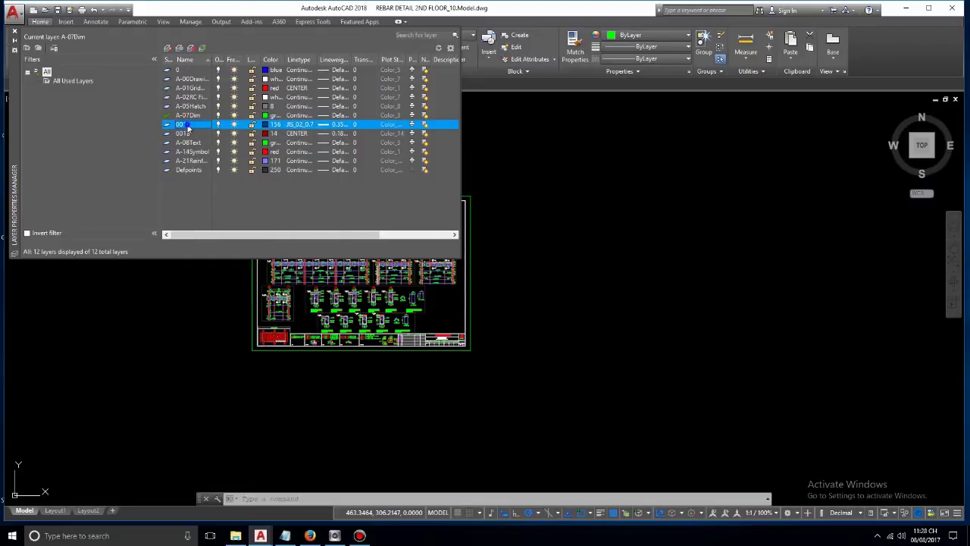
right_click(188, 127)
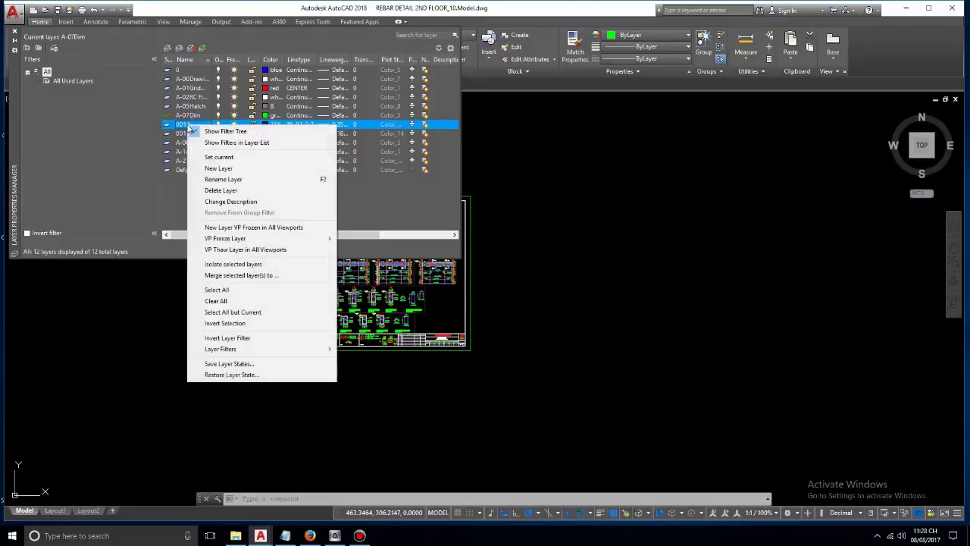
left_click(227, 190)
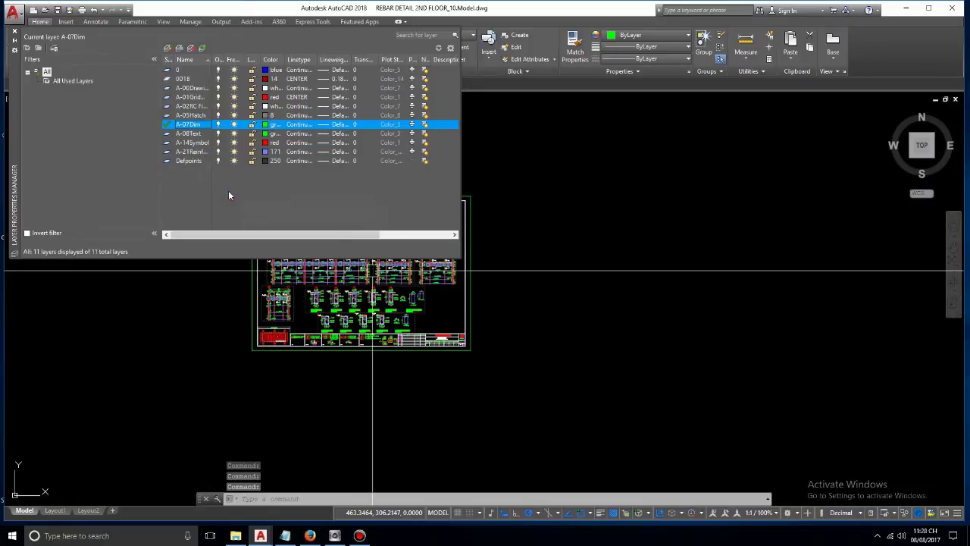
left_click(188, 80)
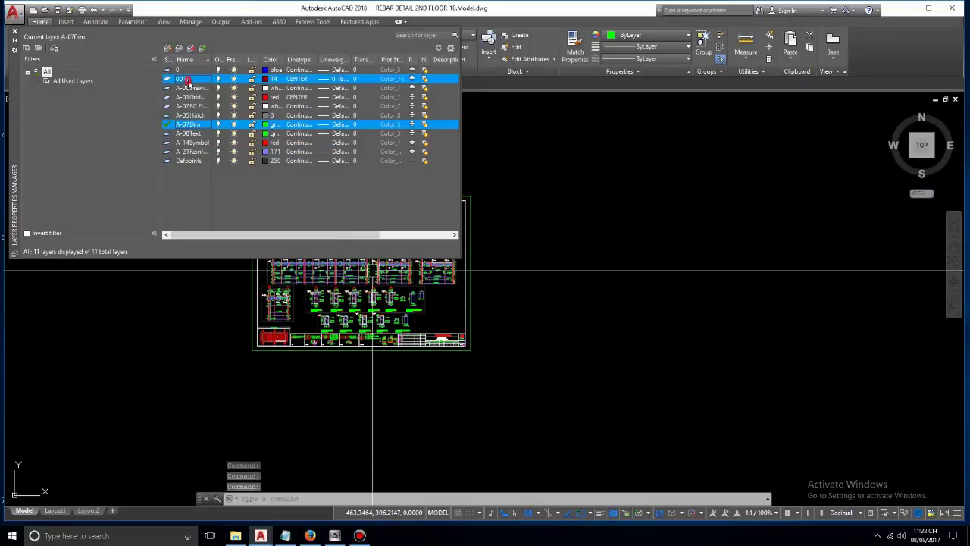
right_click(189, 81)
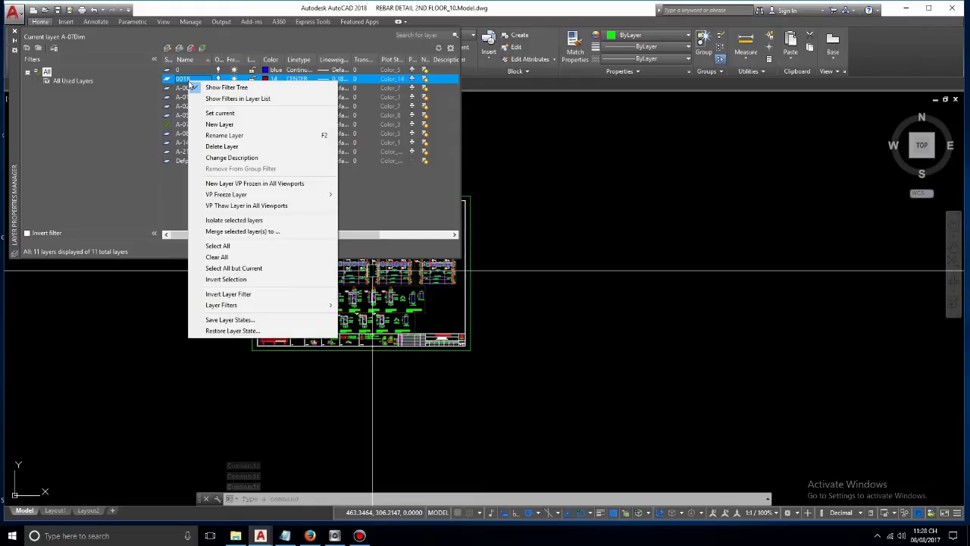
left_click(168, 126)
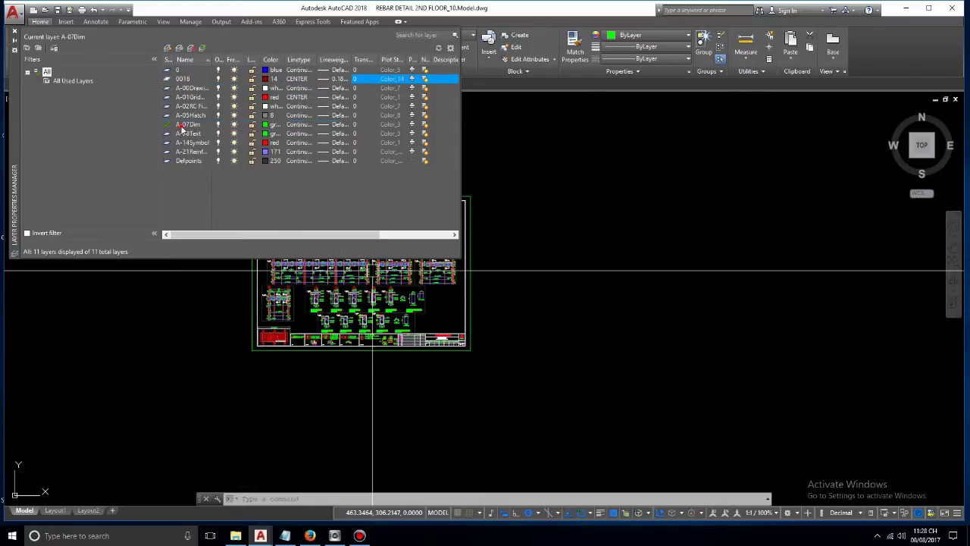
left_click(166, 124)
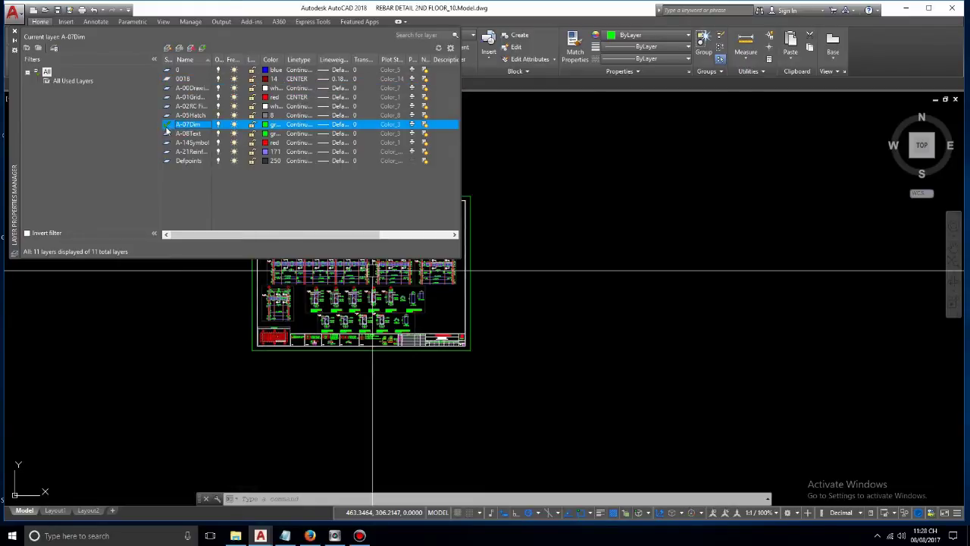
left_click(189, 80)
right_click(189, 79)
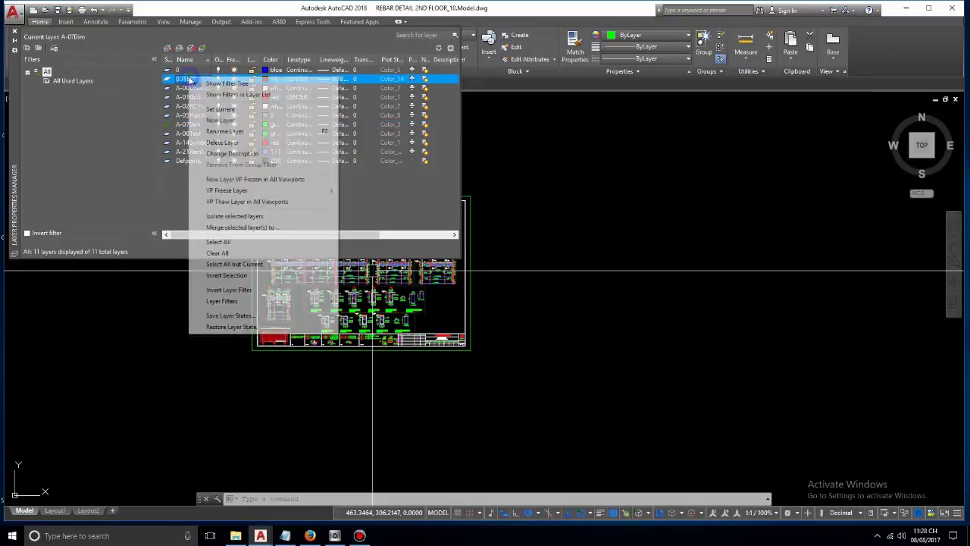
left_click(225, 110)
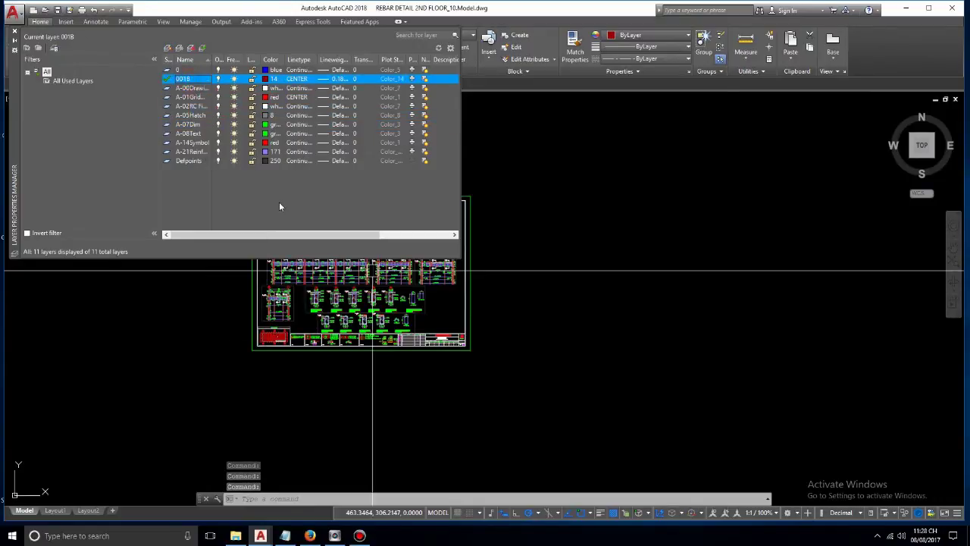
left_click(188, 124)
right_click(189, 125)
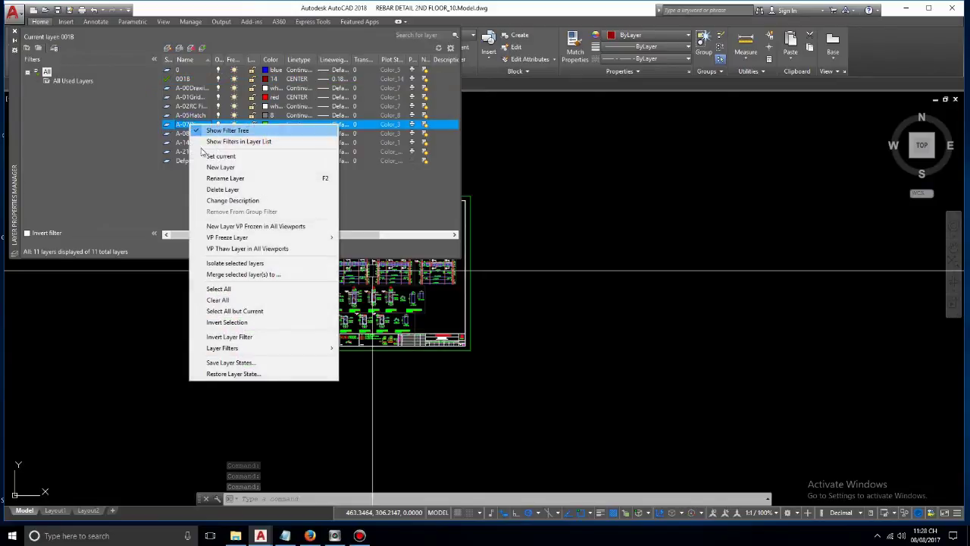
left_click(239, 156)
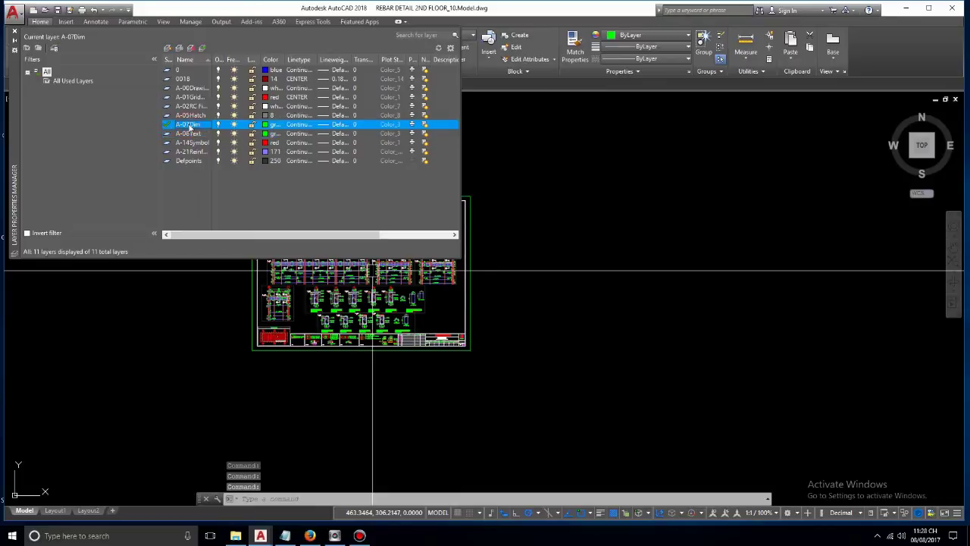
Step: Zoom the drawing in on the beam details and sections 1-1 to 5-5, then cancel the pending command
left_click(187, 133)
left_click(185, 124)
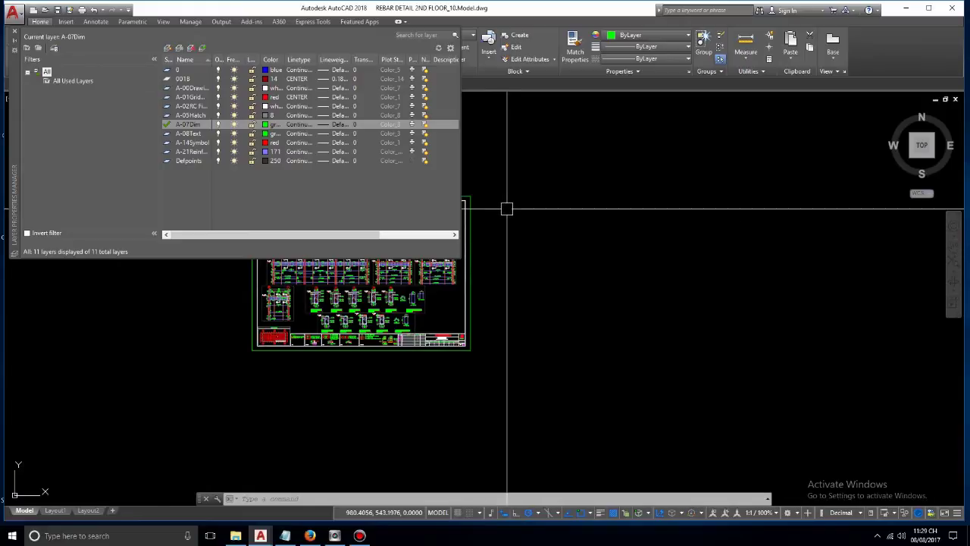
scroll(454, 277, "up", 2)
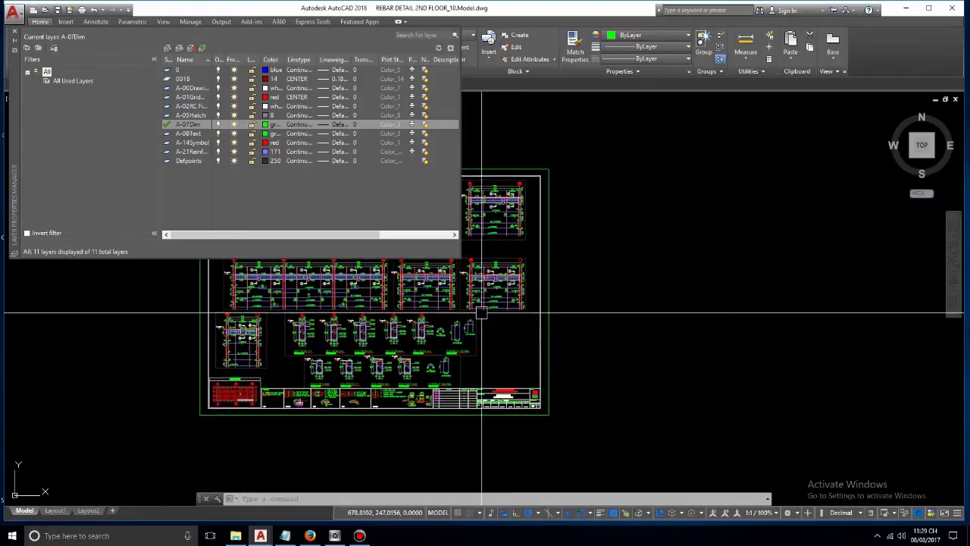
scroll(445, 284, "up", 3)
scroll(435, 303, "down", 2)
scroll(423, 324, "up", 2)
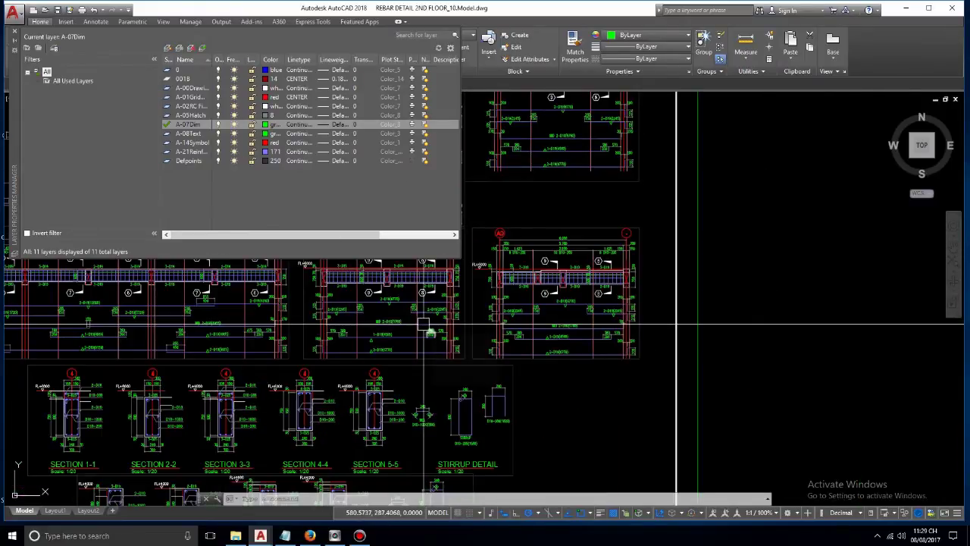
key("Escape")
key("Escape")
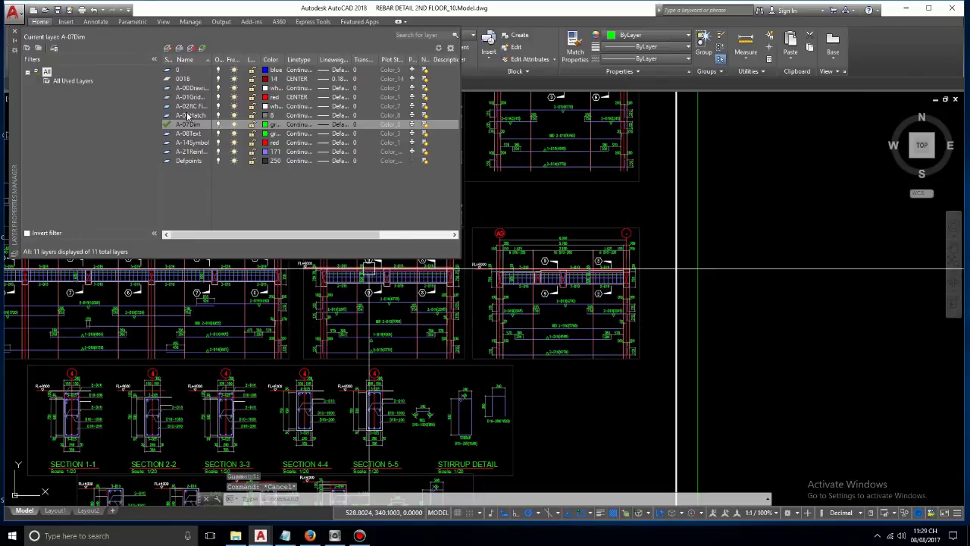
Step: Rename layer 001B to RE01 using its Rename Layer option
left_click(187, 79)
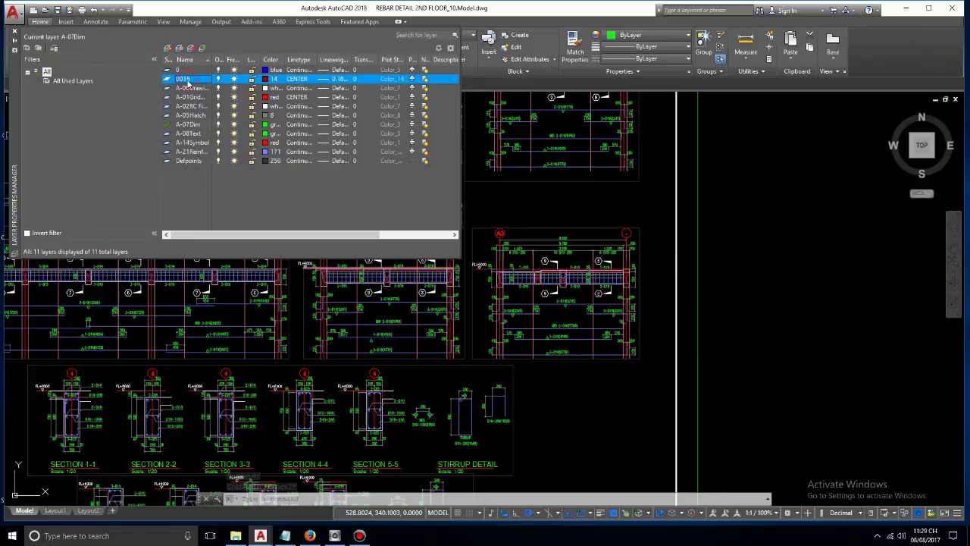
right_click(191, 81)
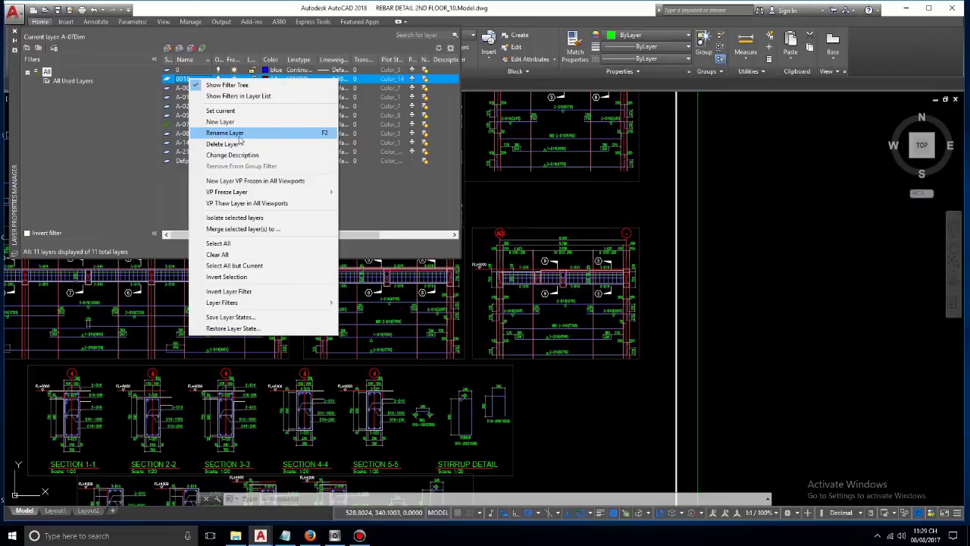
left_click(230, 134)
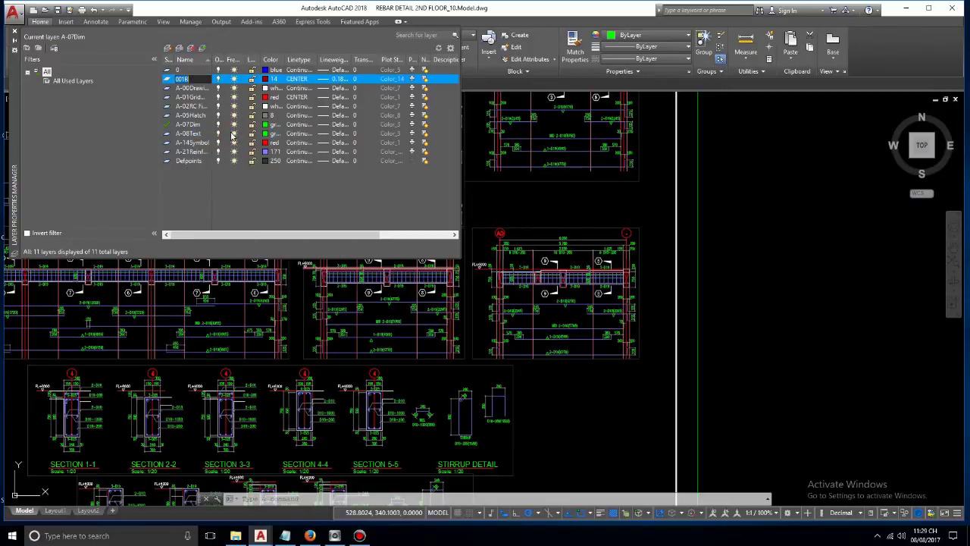
type("RE")
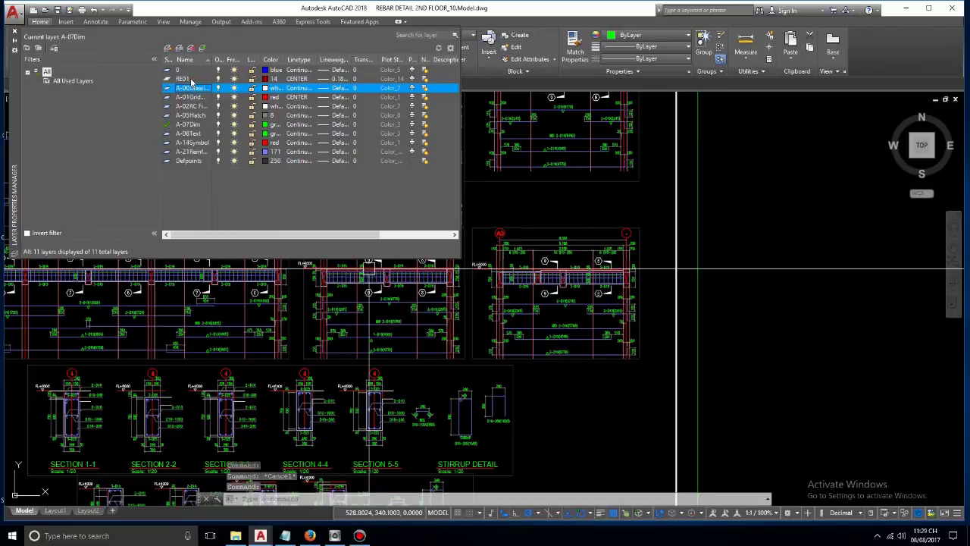
Step: Confirm the RE01 name, then rename the A-07Dim layer to RE02
left_click(192, 81)
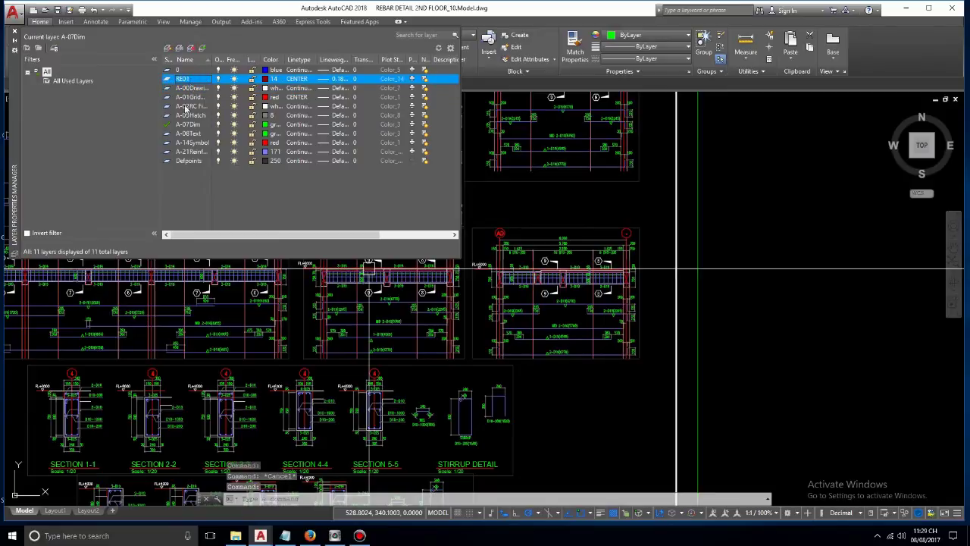
left_click(193, 125)
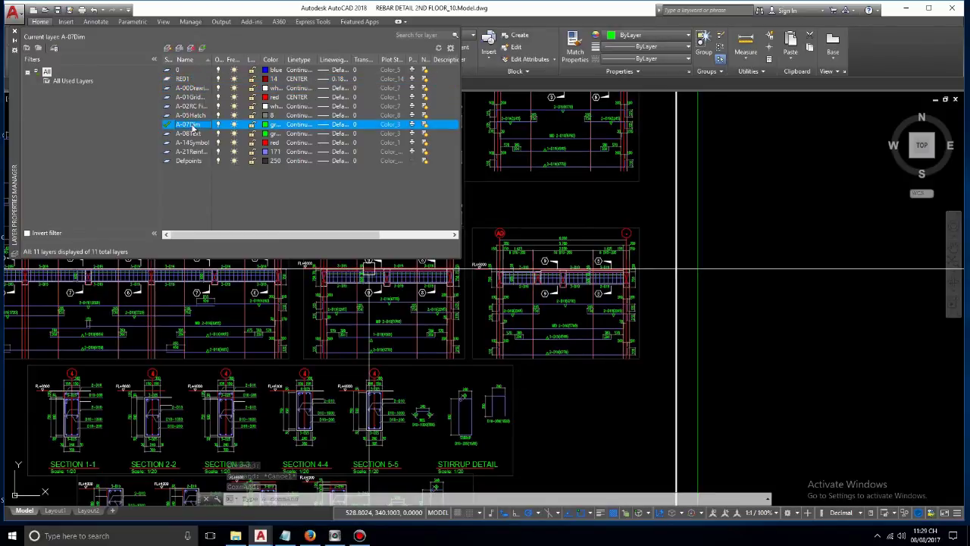
right_click(193, 129)
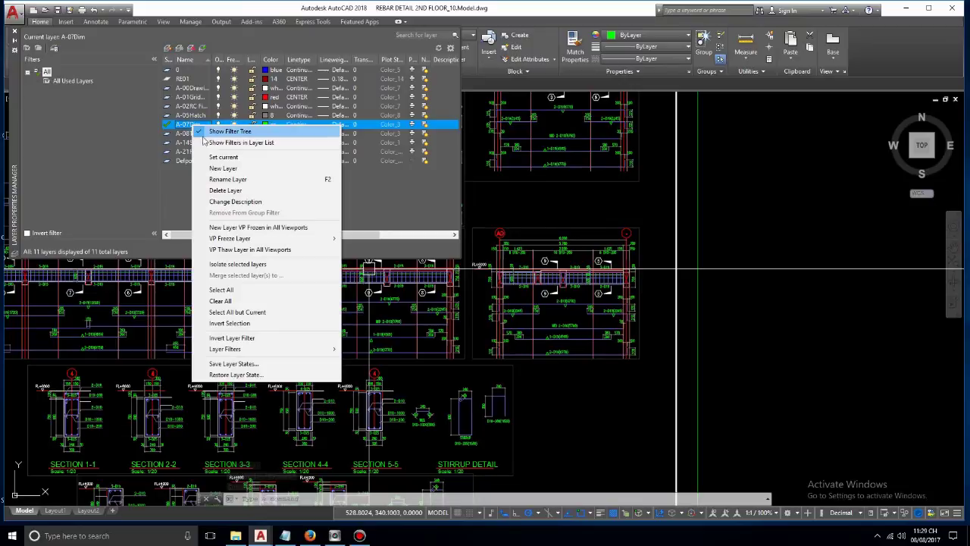
left_click(242, 181)
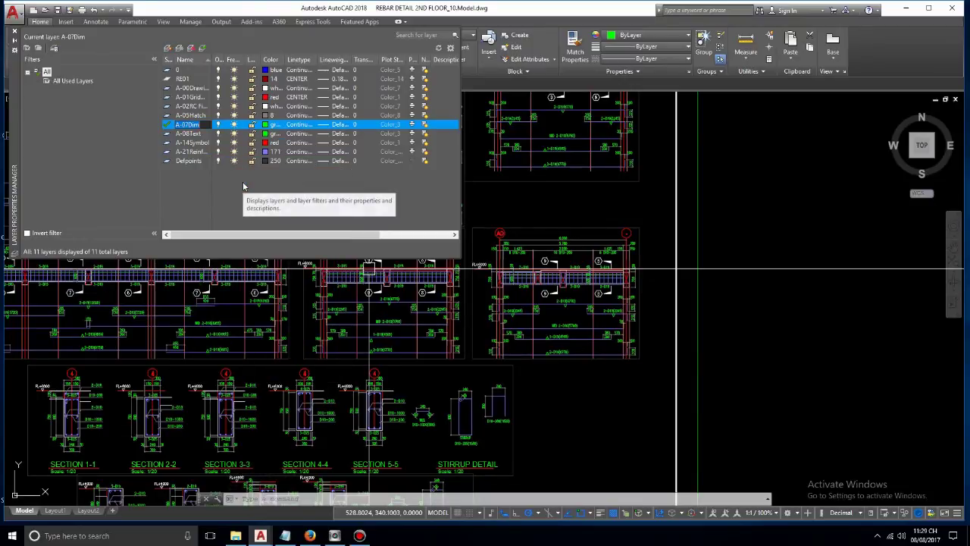
type("RE02")
key("Return")
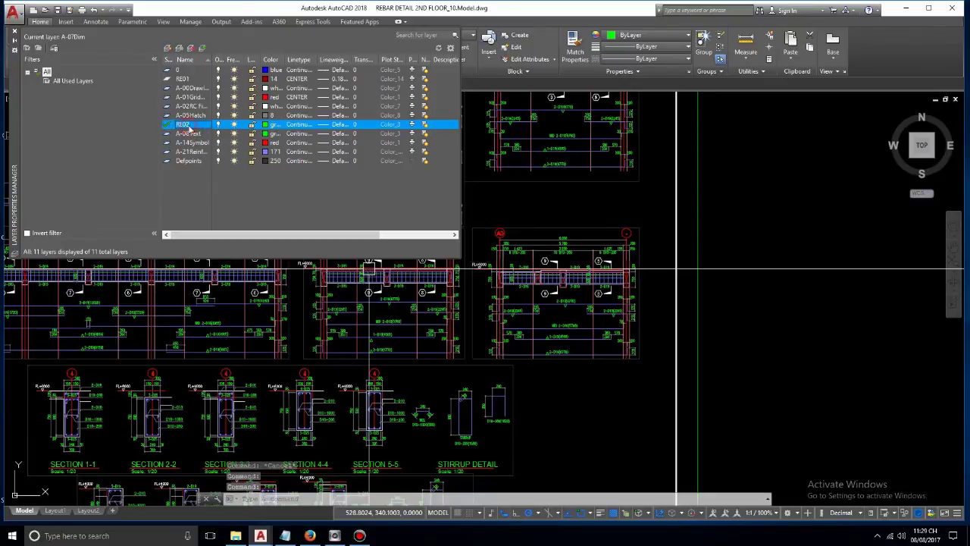
left_click(191, 80)
right_click(194, 82)
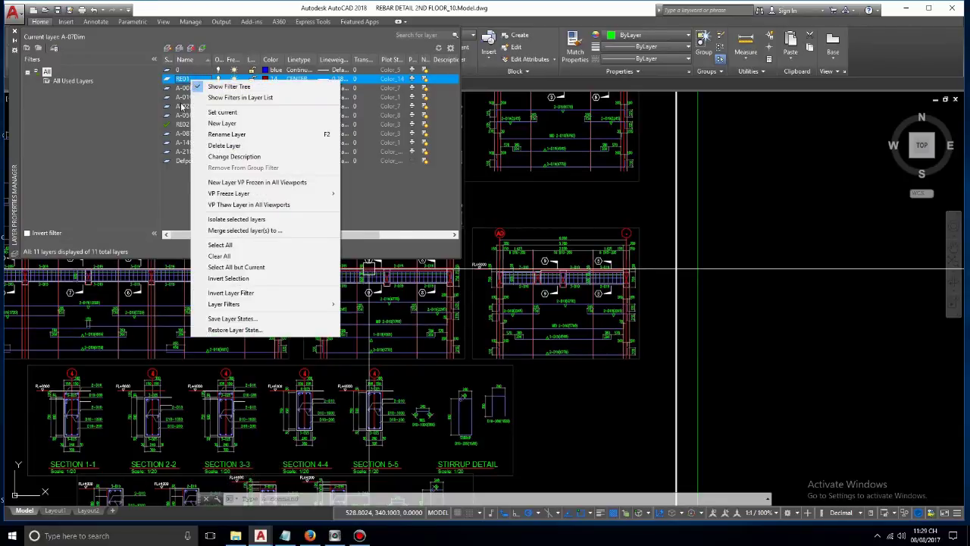
Step: Close the Layer Properties Manager, zoom into the beam detail, and select a reinforcement line
left_click(182, 107)
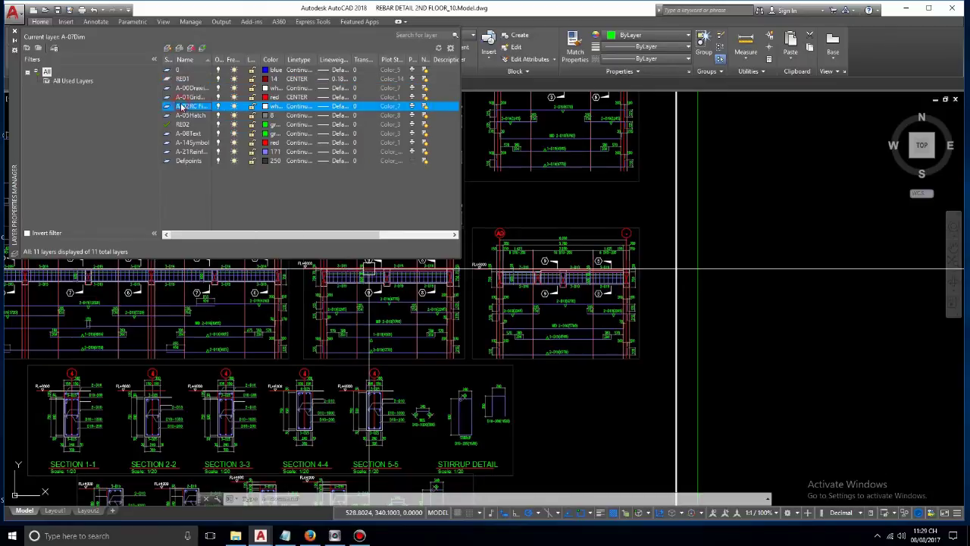
left_click(15, 32)
scroll(513, 227, "down", 5)
scroll(387, 292, "up", 5)
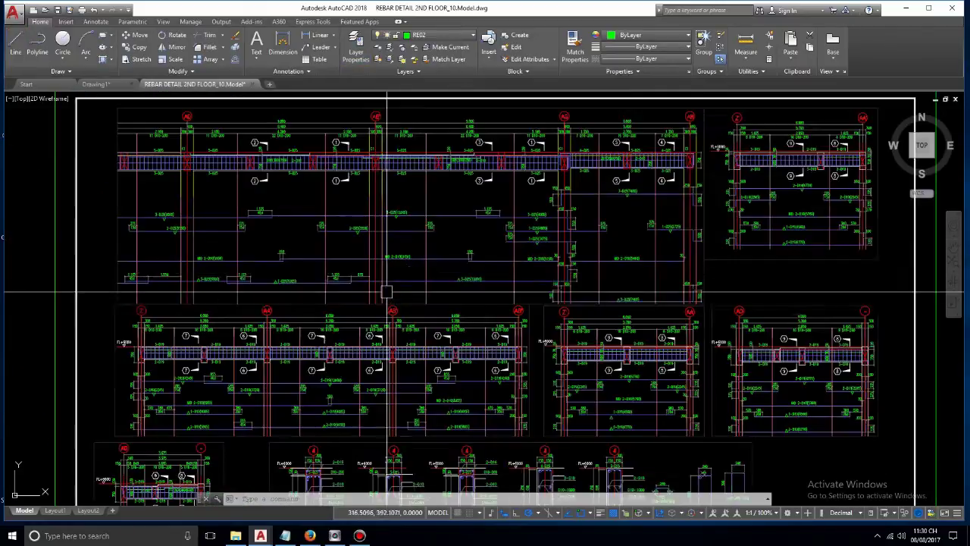
scroll(386, 291, "up", 3)
left_click_drag(530, 234, 421, 246)
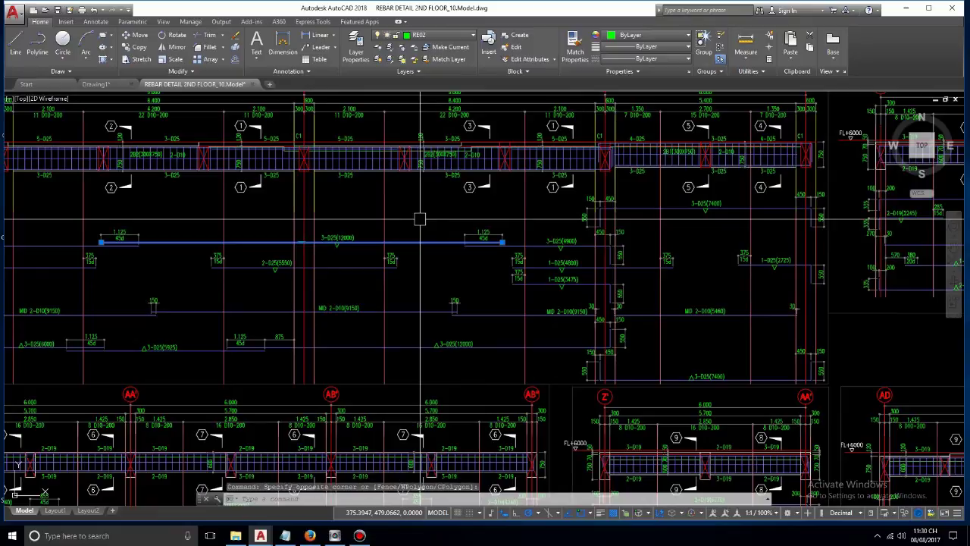
left_click(459, 98)
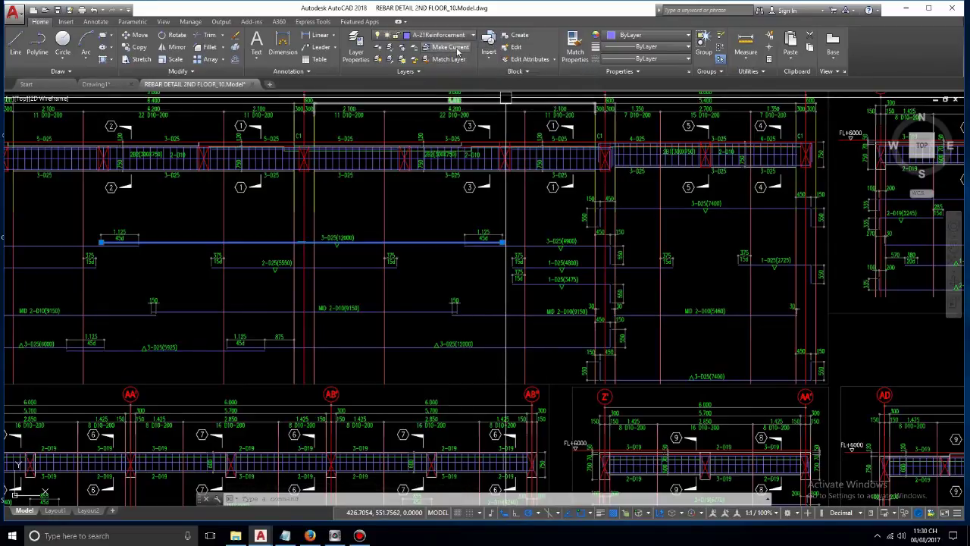
Step: Make the picked object's layer, A-21Reinforcement, current and verify it in the LA layer list
left_click(455, 49)
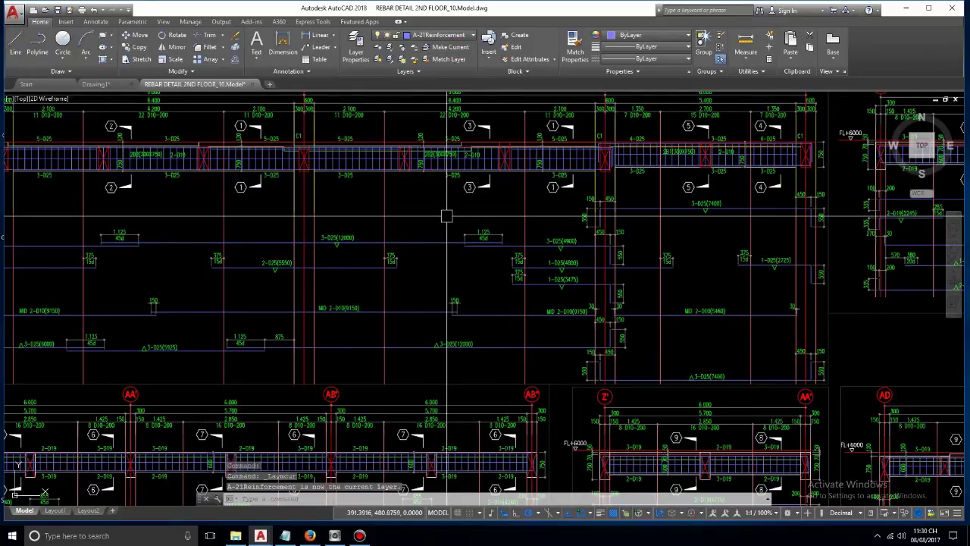
key("Escape")
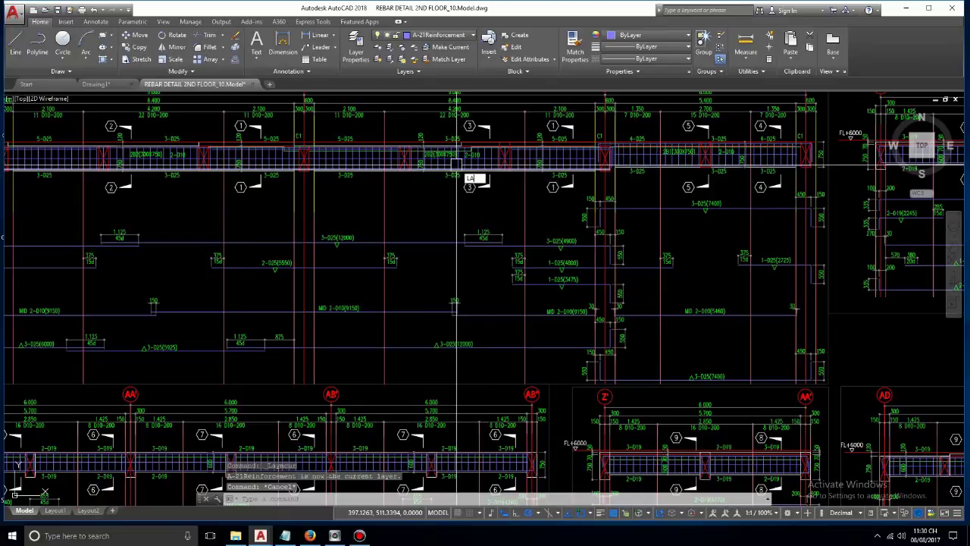
type("LA")
key("Return")
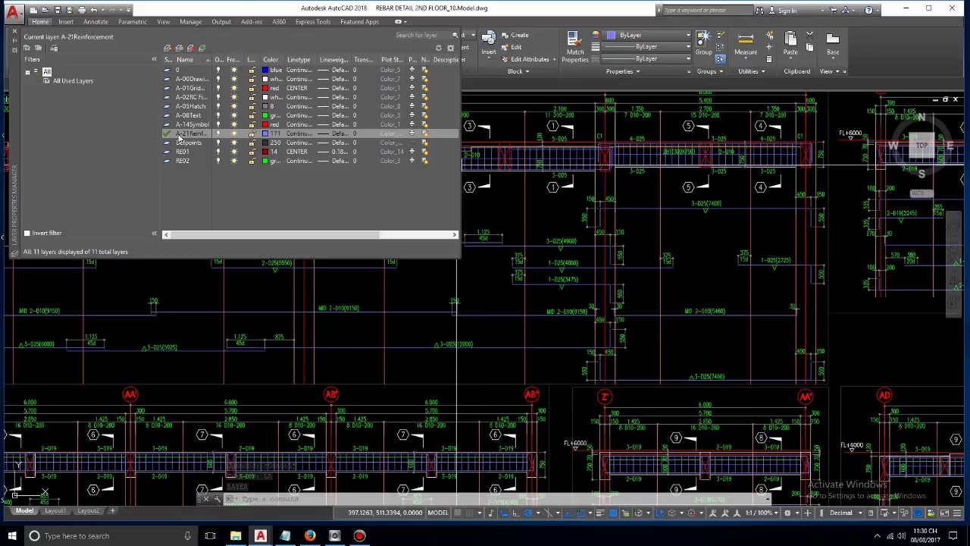
left_click(14, 34)
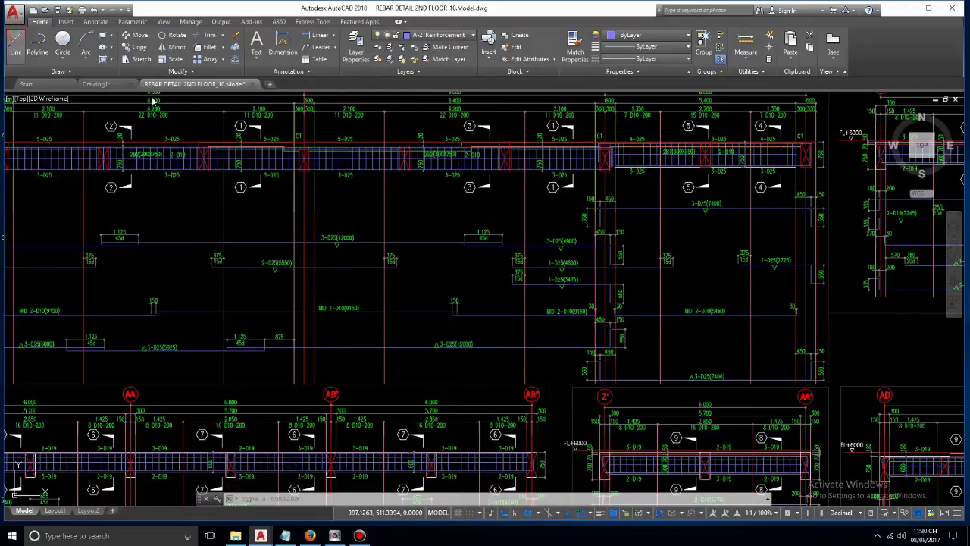
middle_click_drag(472, 219, 464, 252)
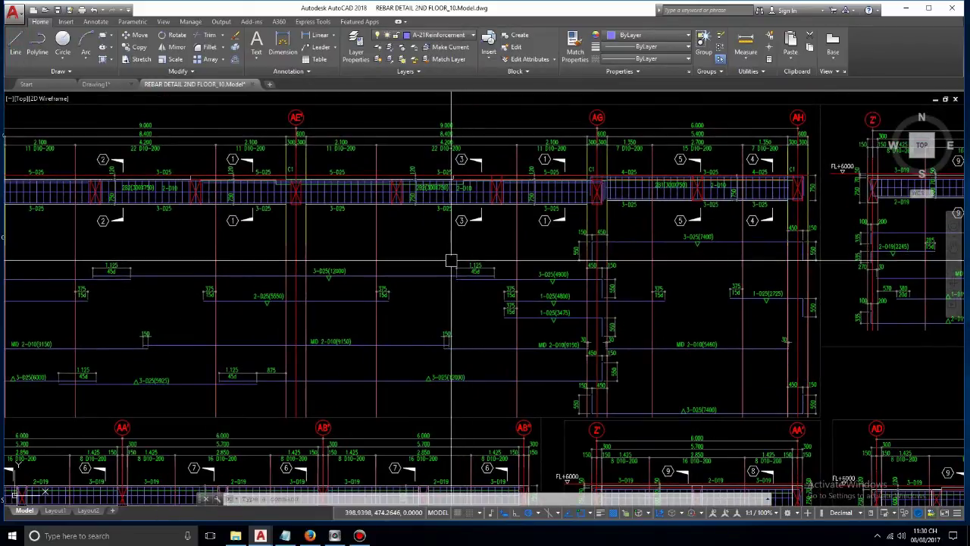
scroll(474, 299, "down", 2)
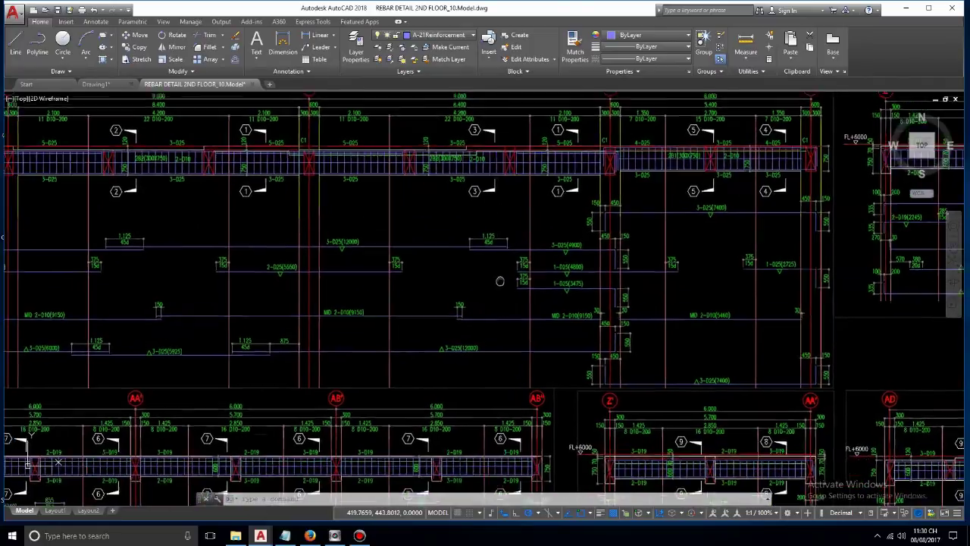
scroll(492, 273, "down", 2)
scroll(500, 250, "down", 1)
scroll(499, 244, "up", 1)
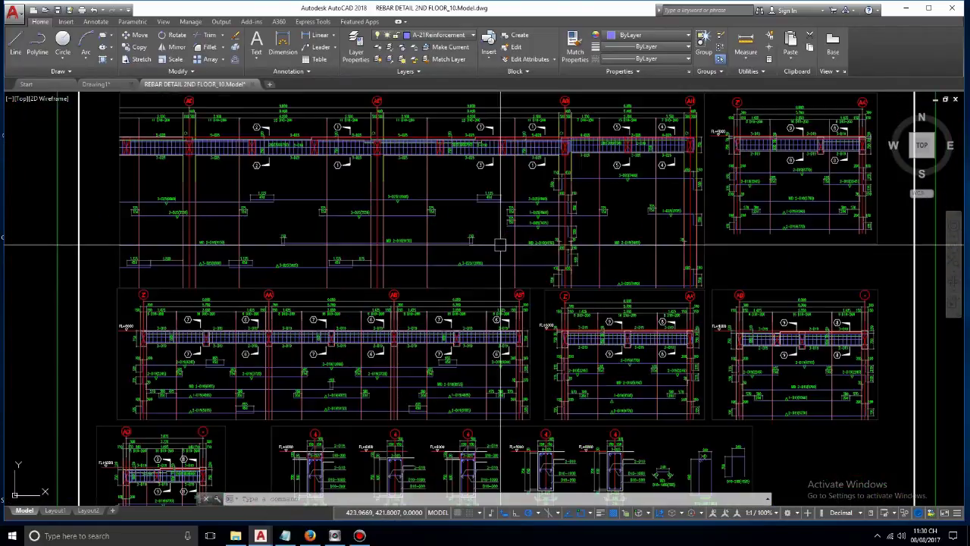
scroll(500, 244, "up", 2)
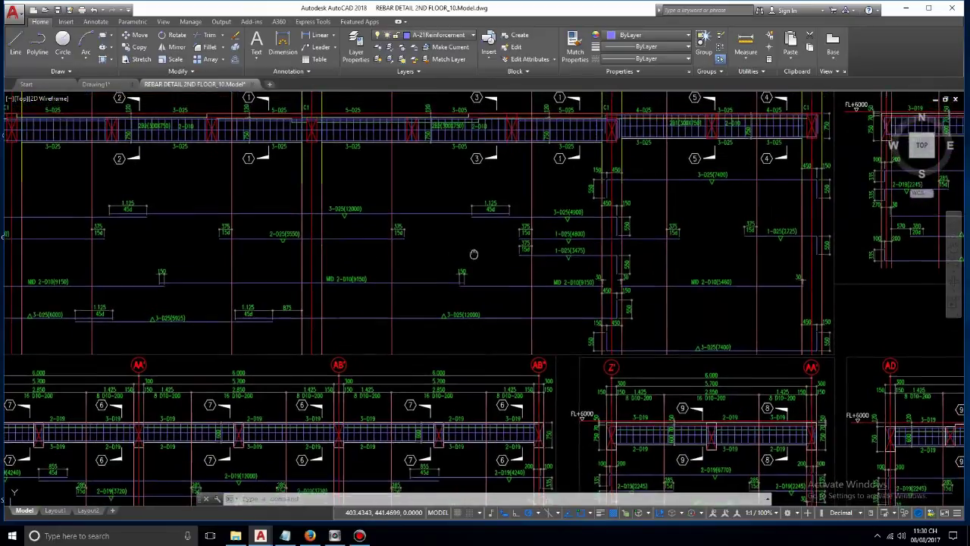
scroll(469, 211, "down", 4)
scroll(462, 212, "up", 1)
scroll(424, 216, "up", 1)
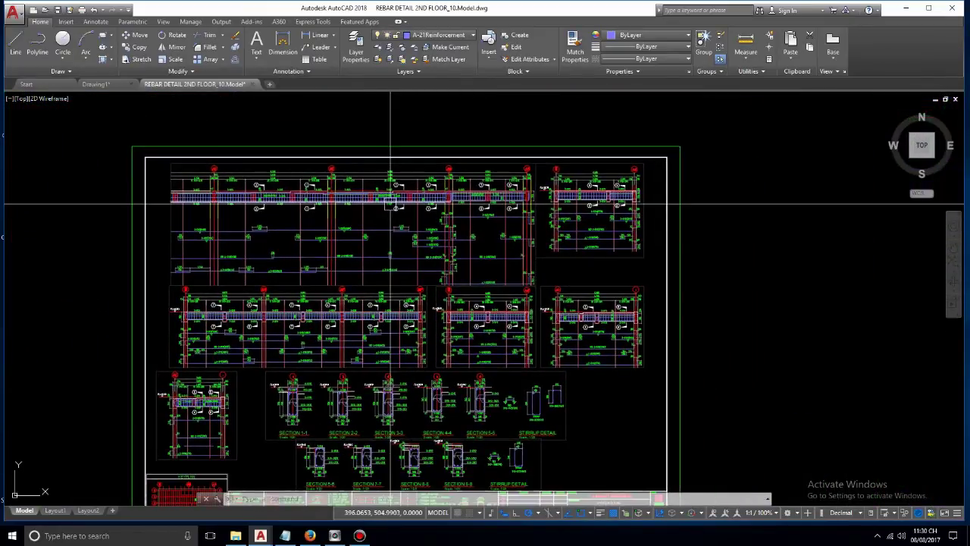
scroll(385, 220, "up", 2)
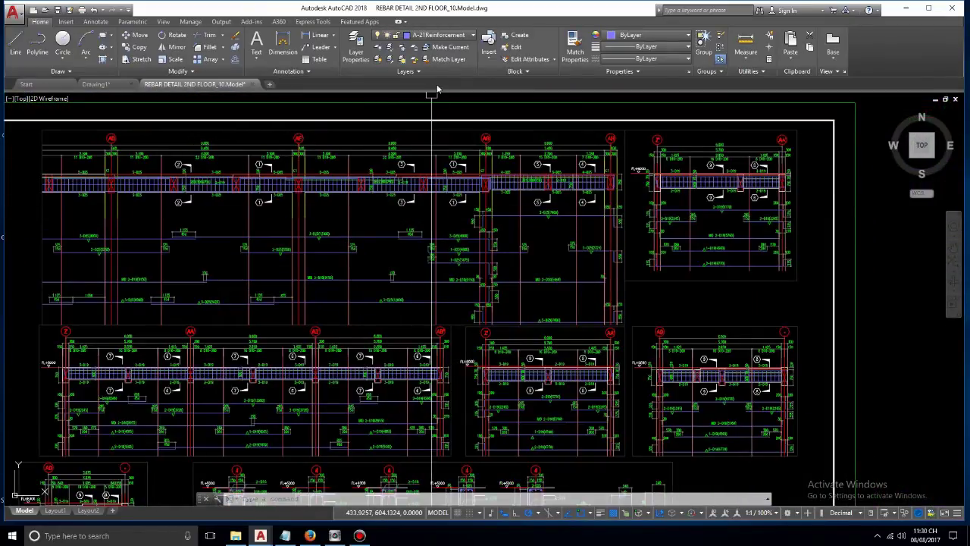
middle_click_drag(424, 235, 472, 223)
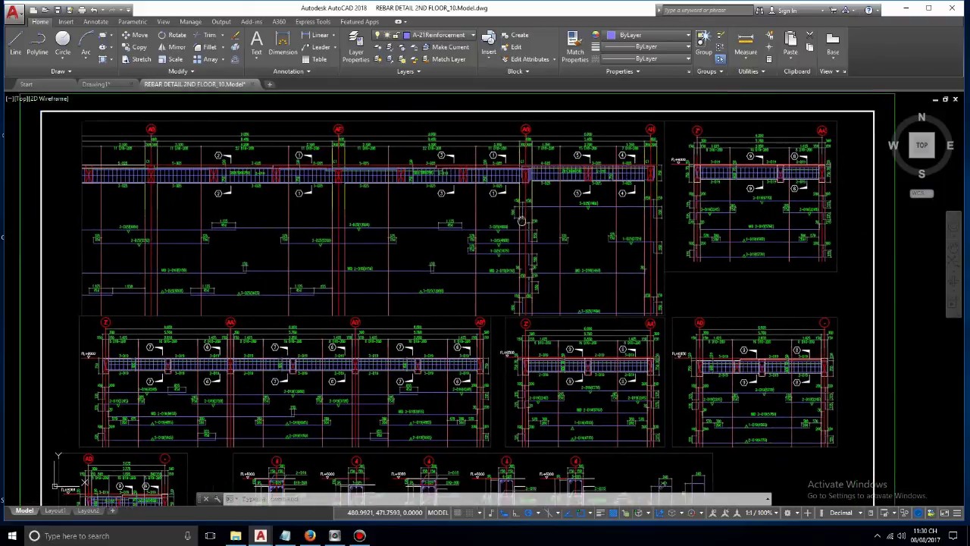
scroll(429, 220, "up", 4)
left_click(429, 219)
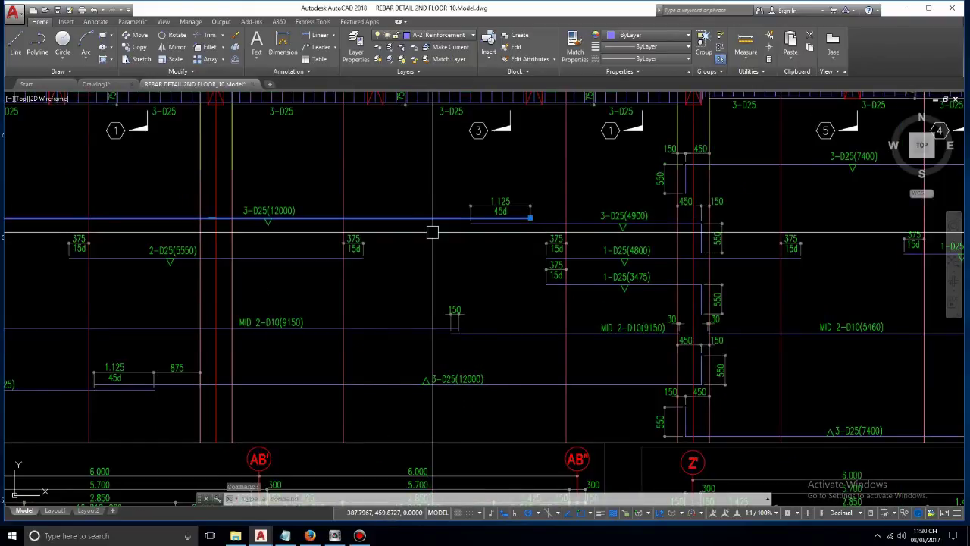
key("Escape")
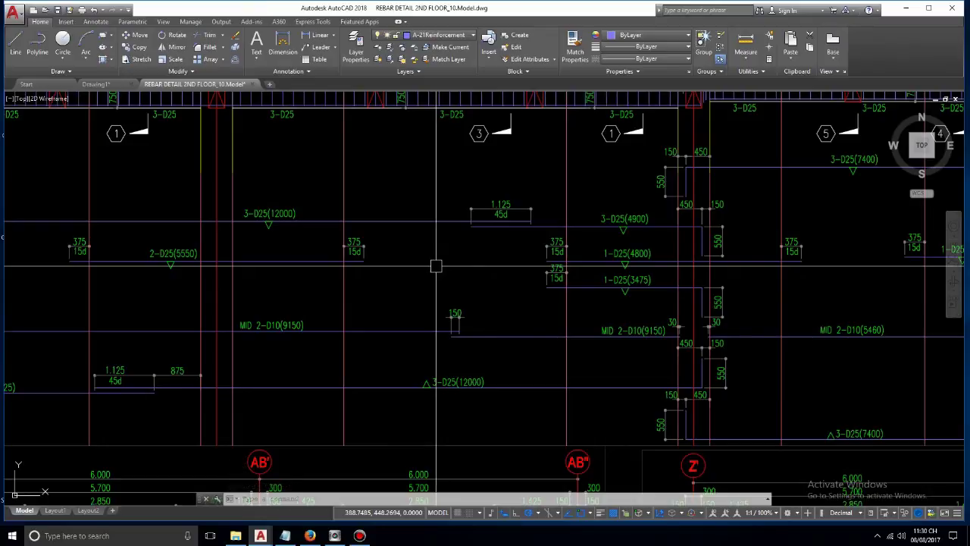
Step: Select the 1.125 / 45d dimension and make its layer, RE02, current
scroll(501, 210, "up", 4)
left_click(548, 213)
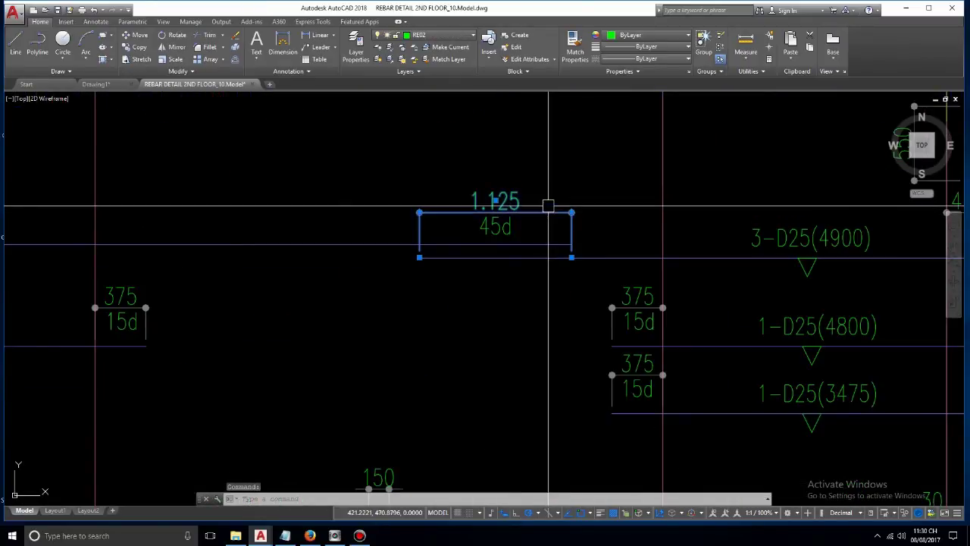
key("Escape")
key("Escape")
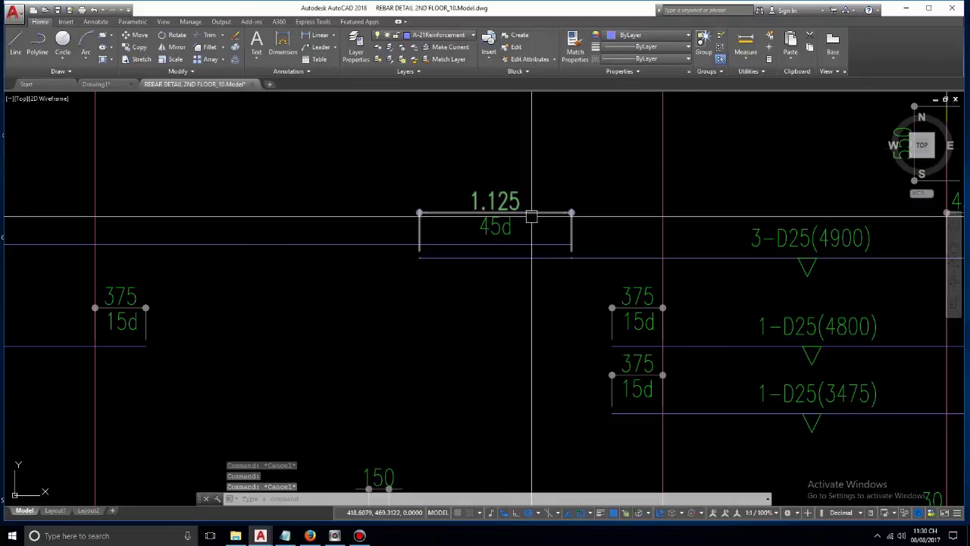
left_click(534, 213)
key("Escape")
scroll(532, 214, "down", 2)
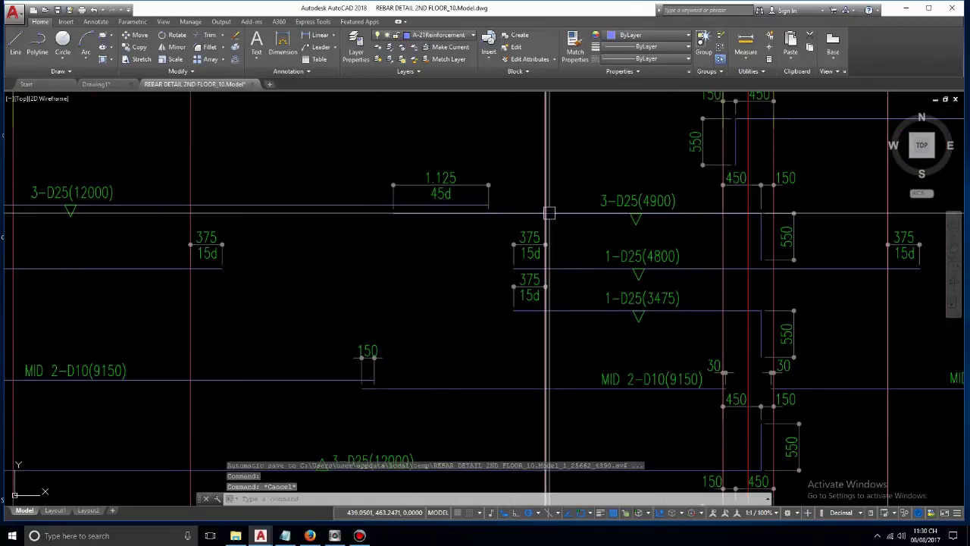
left_click(454, 184)
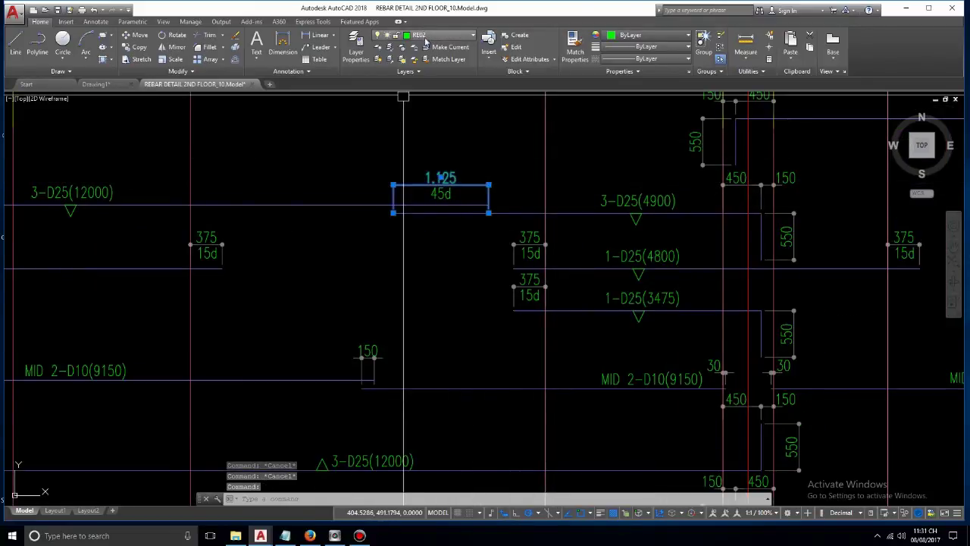
key("Escape")
left_click(472, 198)
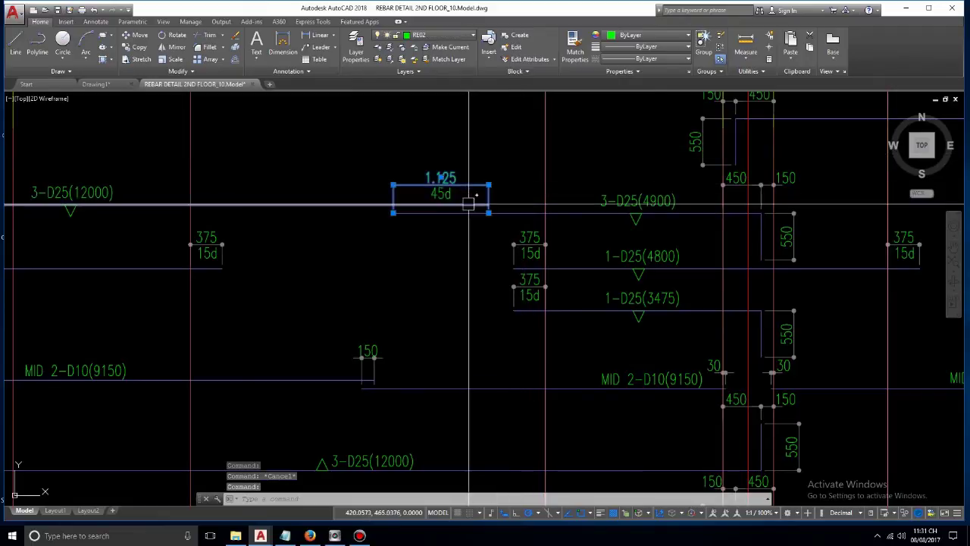
left_click(447, 47)
key("Escape")
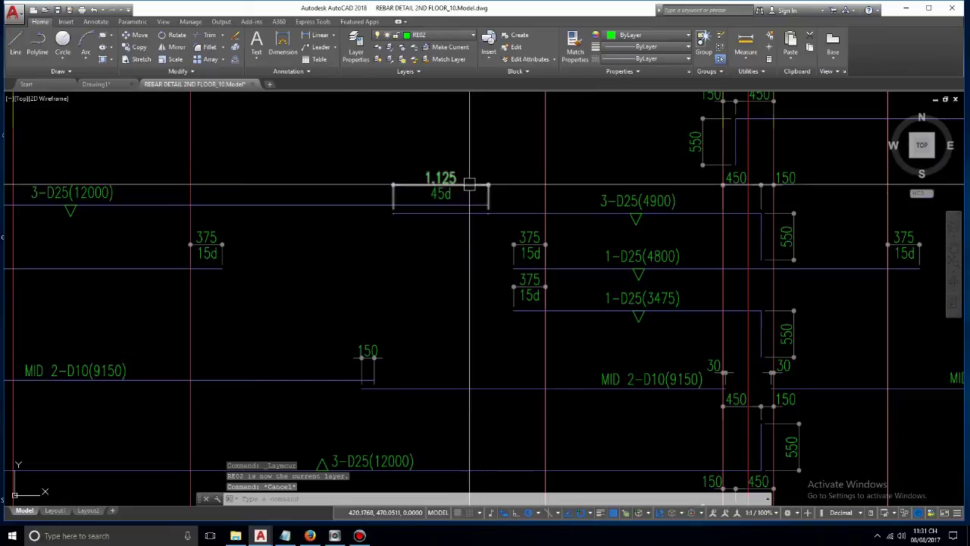
Step: Pick a grid line and make its layer, A-01Grid WallCenter, current
left_click(467, 182)
key("Escape")
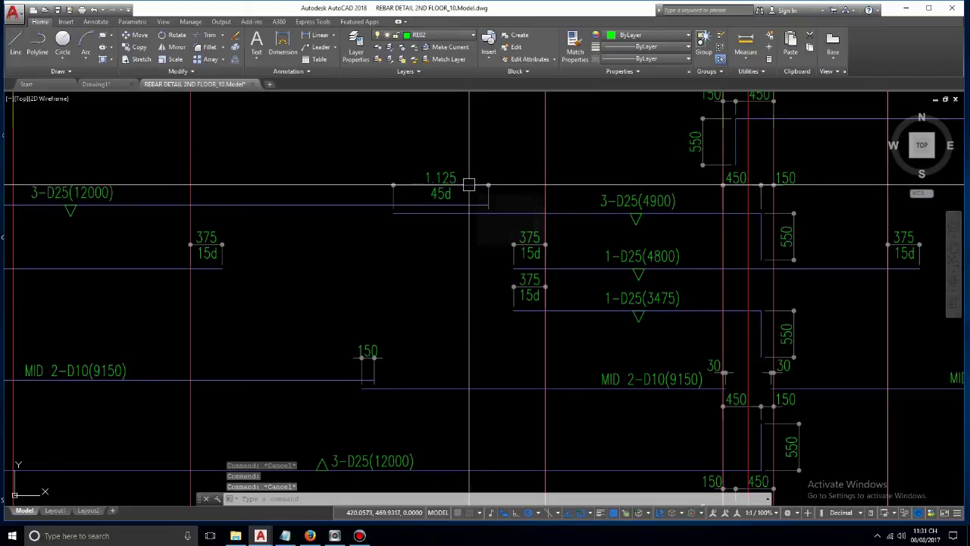
left_click(549, 155)
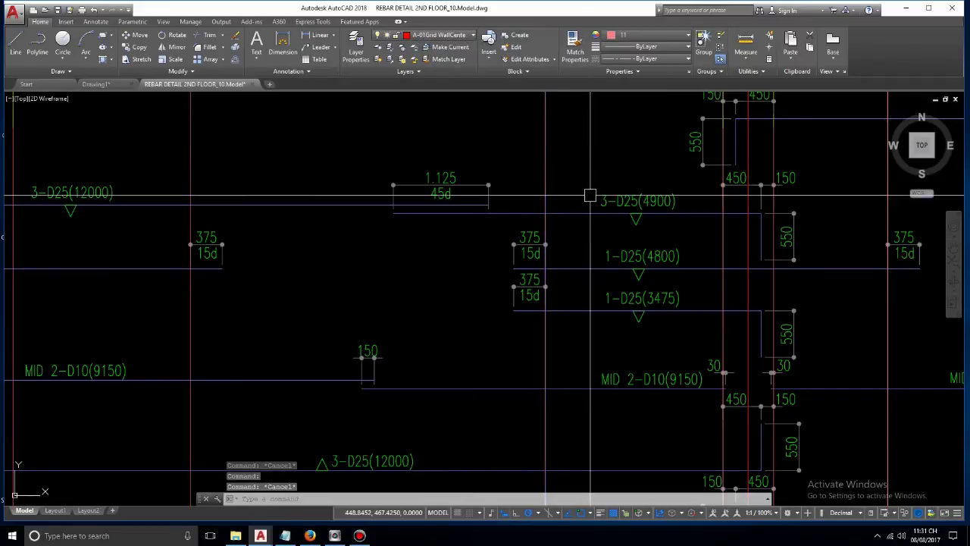
left_click(441, 47)
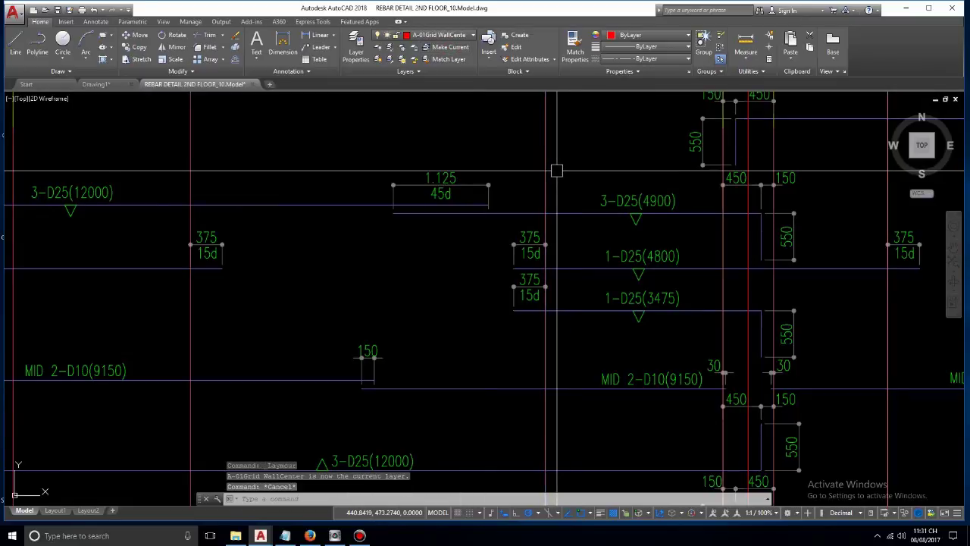
Step: Zoom out and pan until the whole rebar detail sheet and title block fill the view
scroll(556, 168, "down", 3)
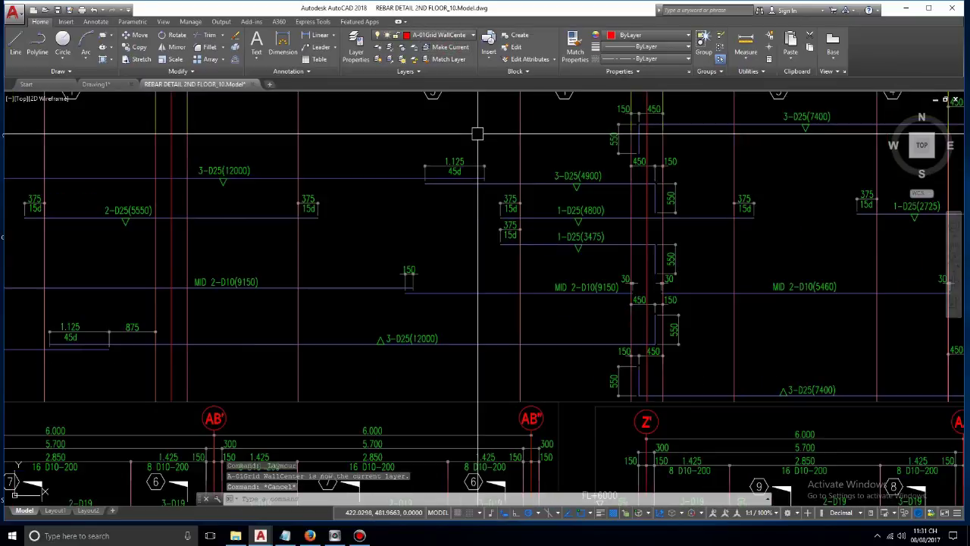
scroll(551, 231, "down", 3)
scroll(551, 244, "down", 3)
scroll(551, 244, "down", 2)
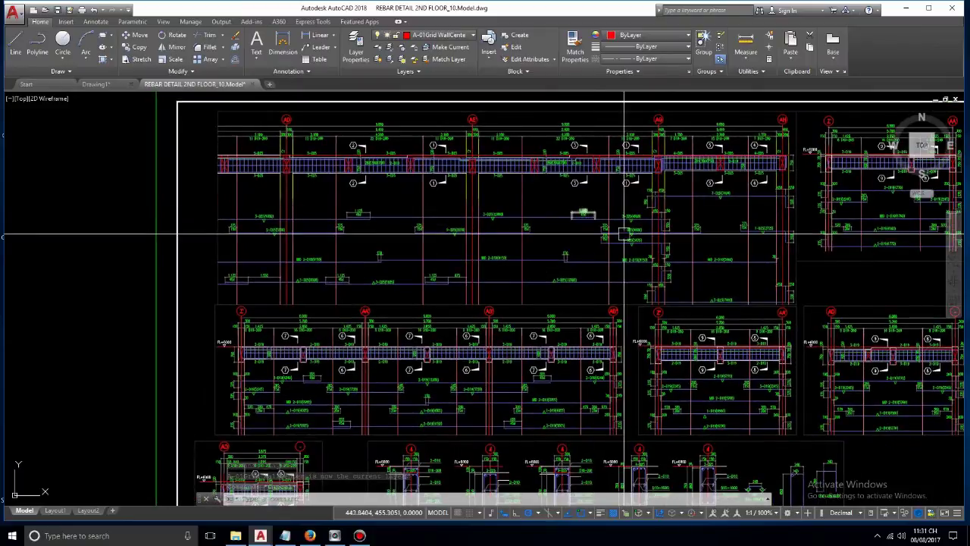
scroll(645, 234, "down", 3)
scroll(645, 234, "down", 2)
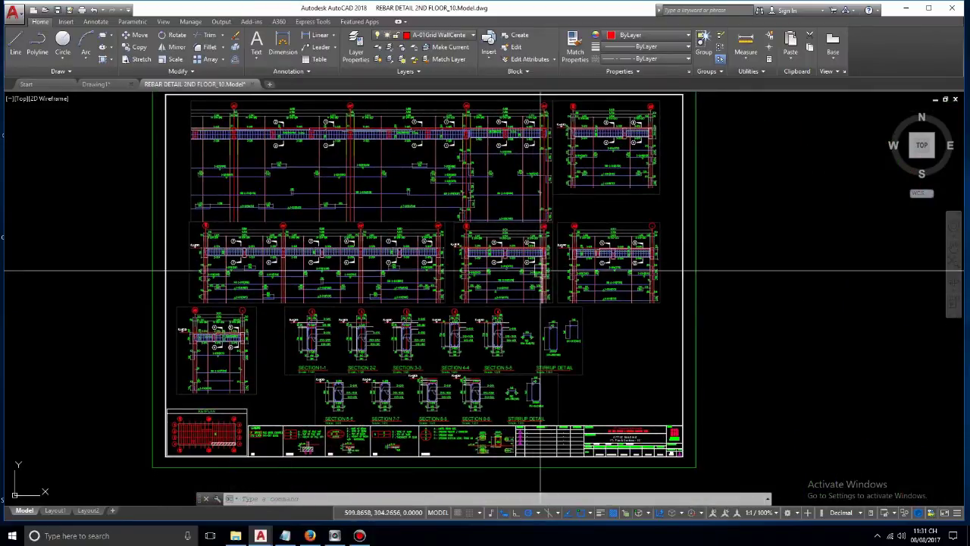
scroll(382, 167, "up", 2)
scroll(386, 171, "up", 2)
middle_click_drag(388, 172, 401, 217)
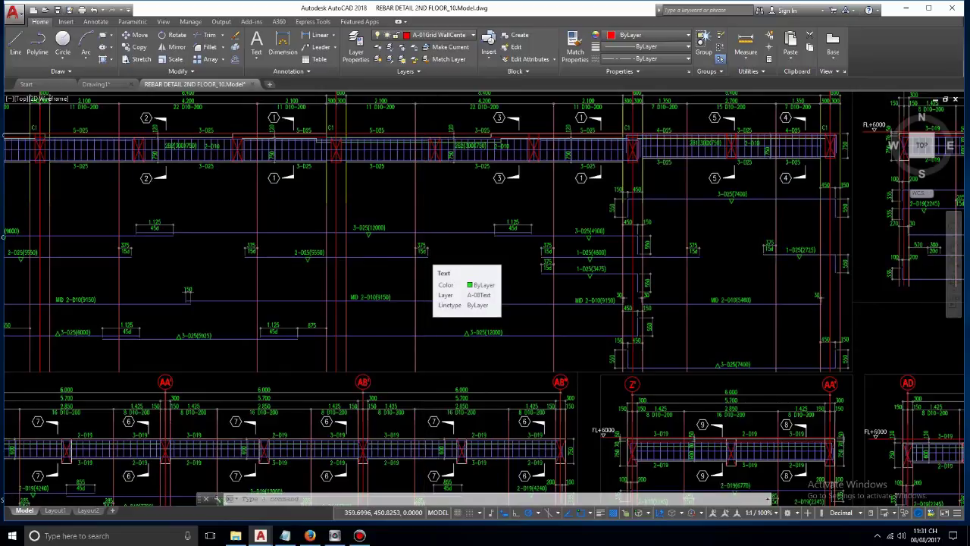
scroll(423, 254, "down", 5)
middle_click_drag(433, 260, 431, 232)
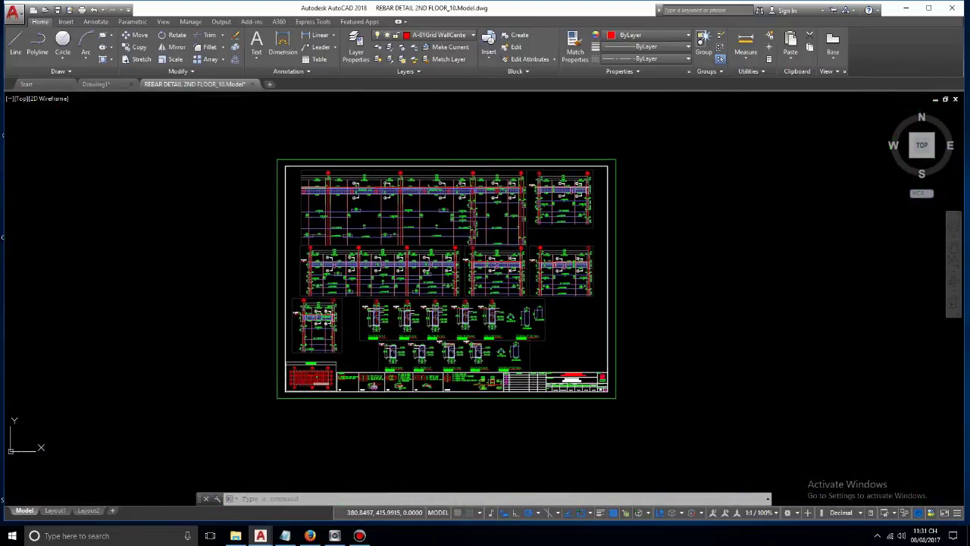
scroll(428, 230, "up", 2)
Step: Open the layer properties list and look over layers A-08Text, RE01, RE02 and 0
right_click(429, 236)
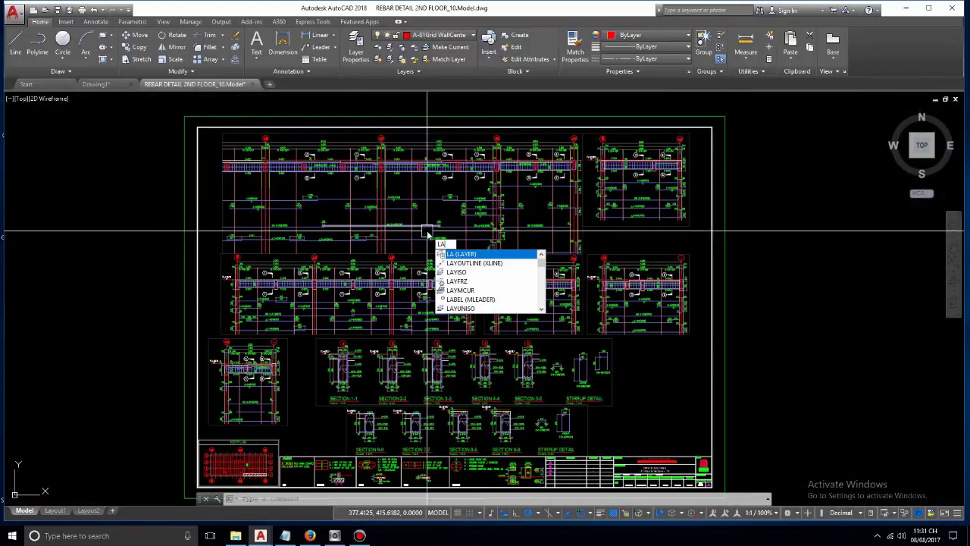
left_click(454, 251)
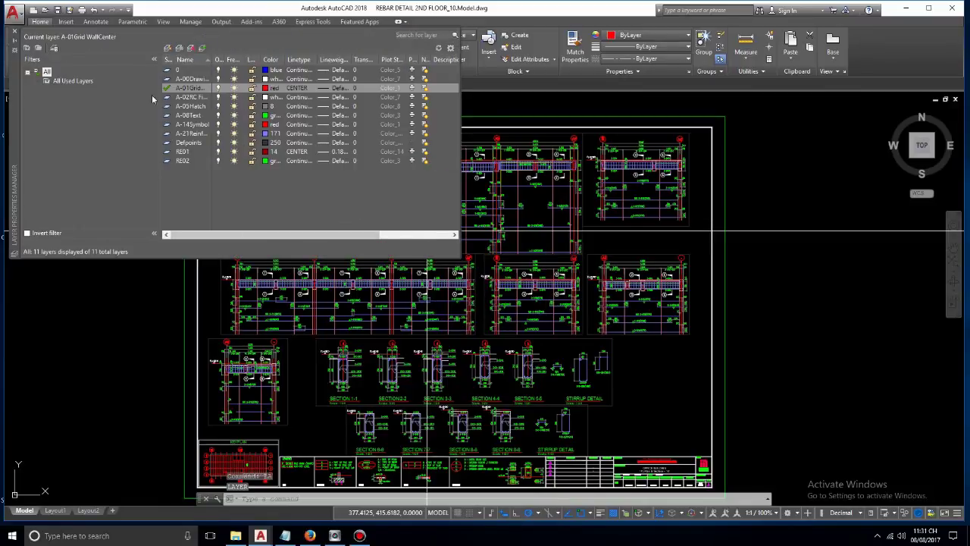
left_click(196, 99)
left_click(189, 115)
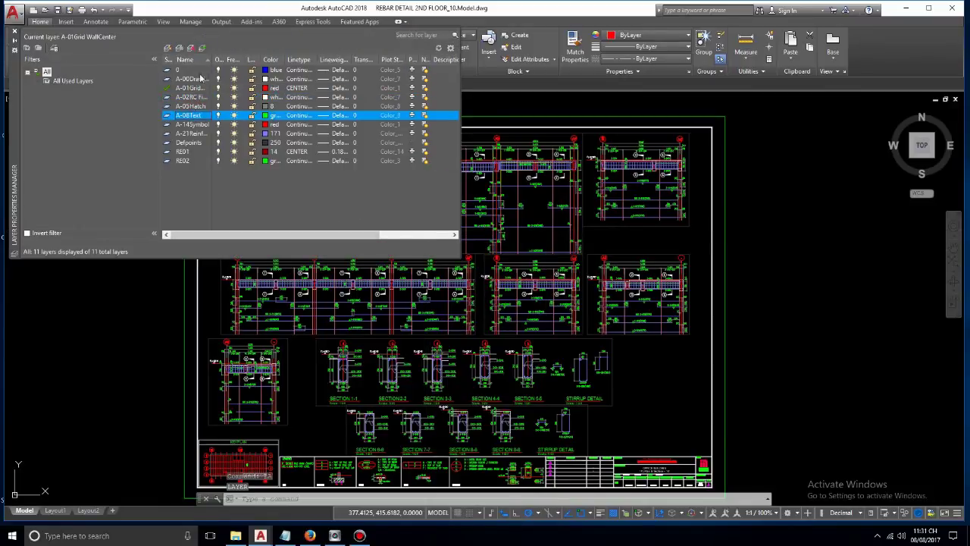
left_click(184, 161)
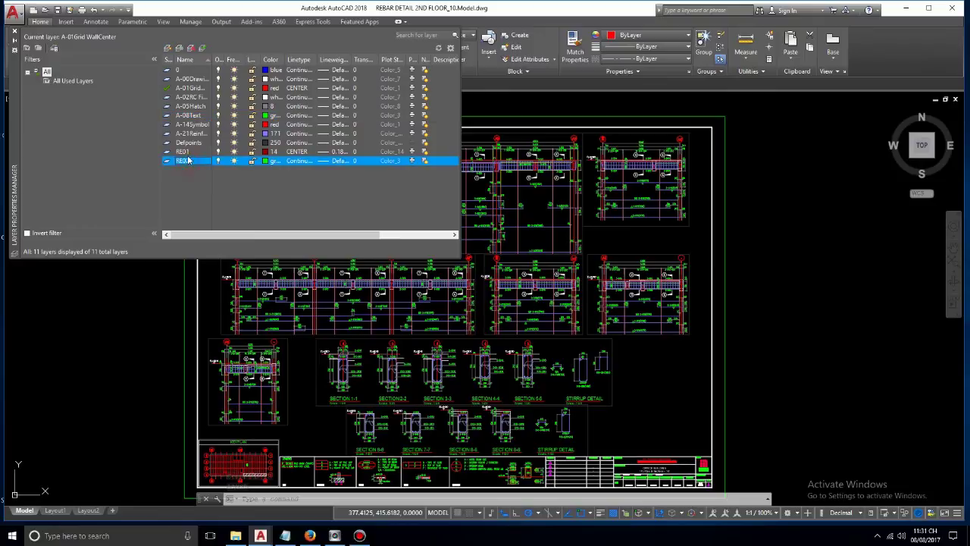
left_click(185, 153)
left_click(186, 161)
left_click(184, 70)
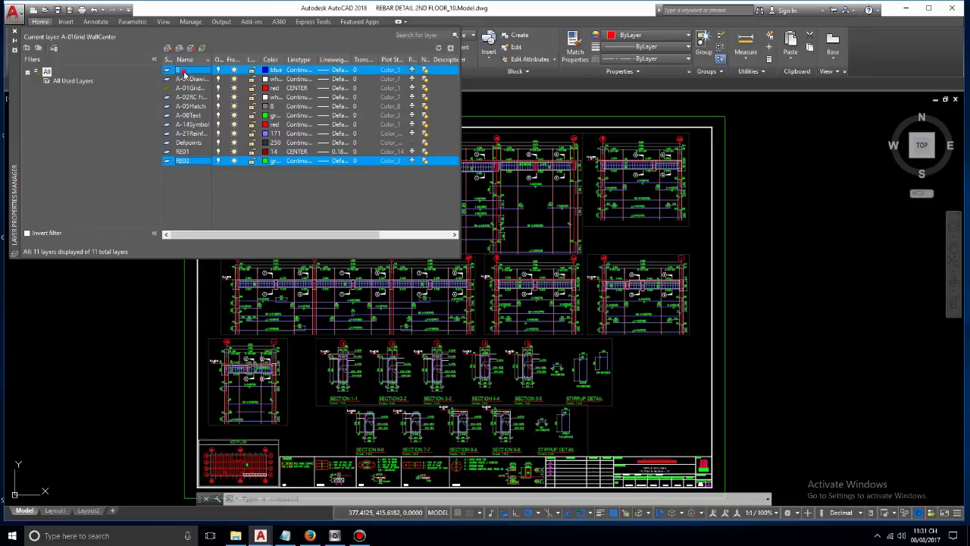
left_click(184, 70)
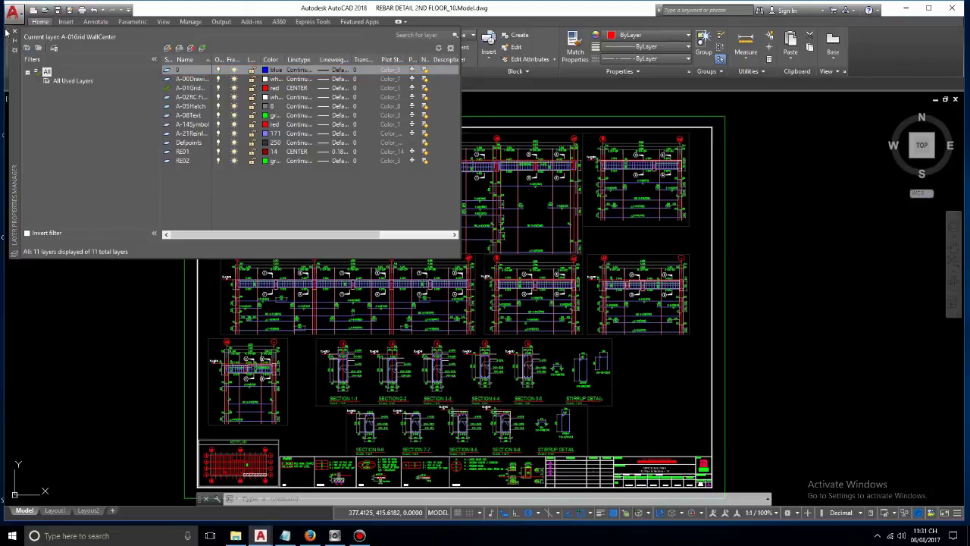
Step: Set A-08Text as the current layer from its context menu and close the layer manager
left_click(191, 115)
right_click(195, 115)
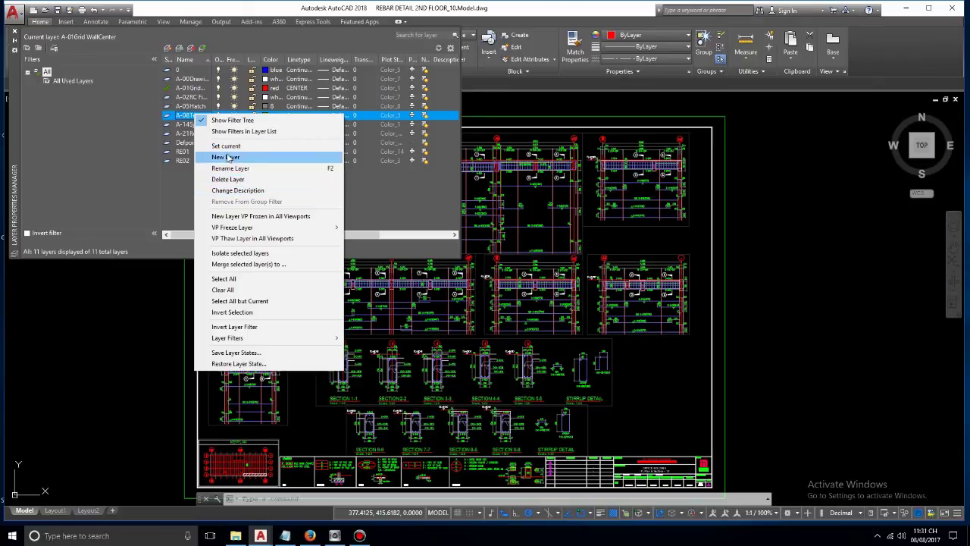
left_click(226, 146)
left_click(193, 125)
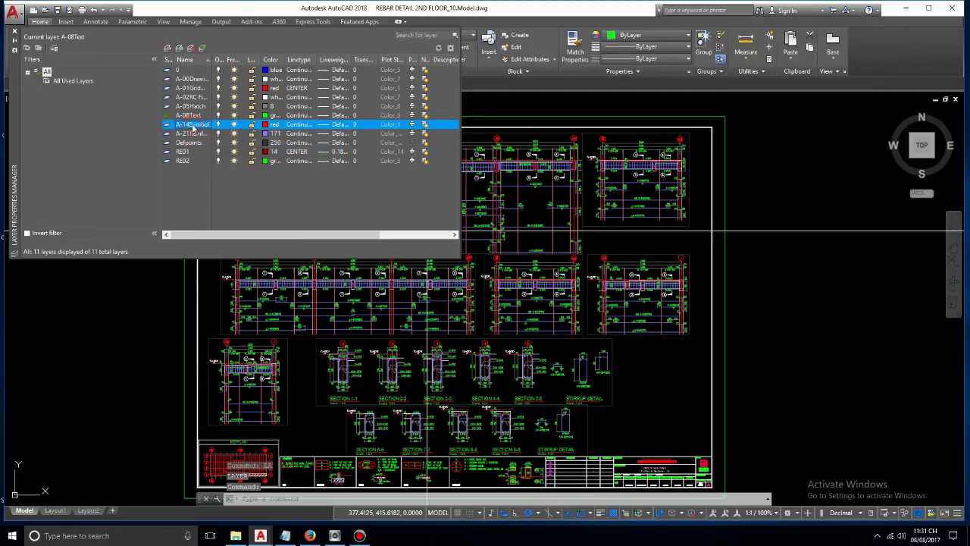
left_click(15, 34)
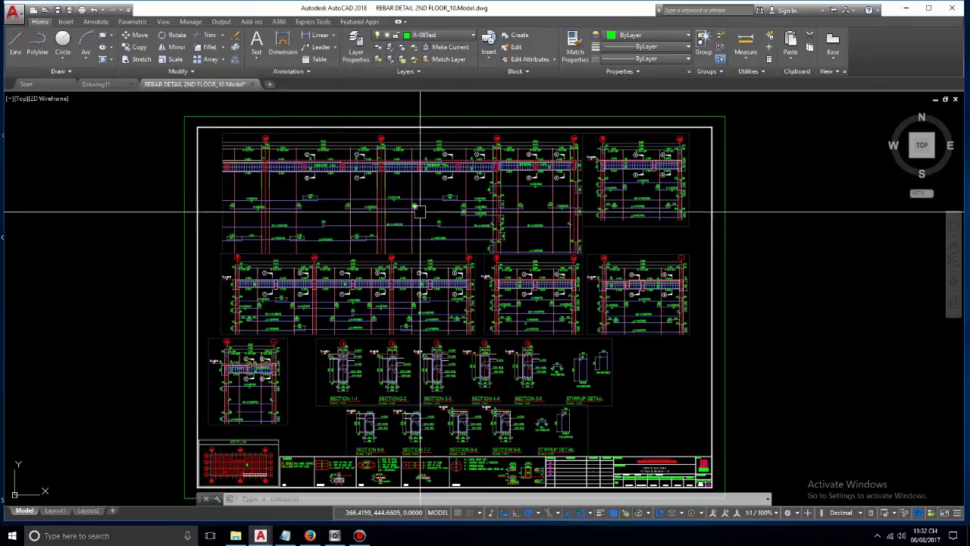
scroll(339, 170, "down", 4)
middle_click_drag(453, 277, 475, 299)
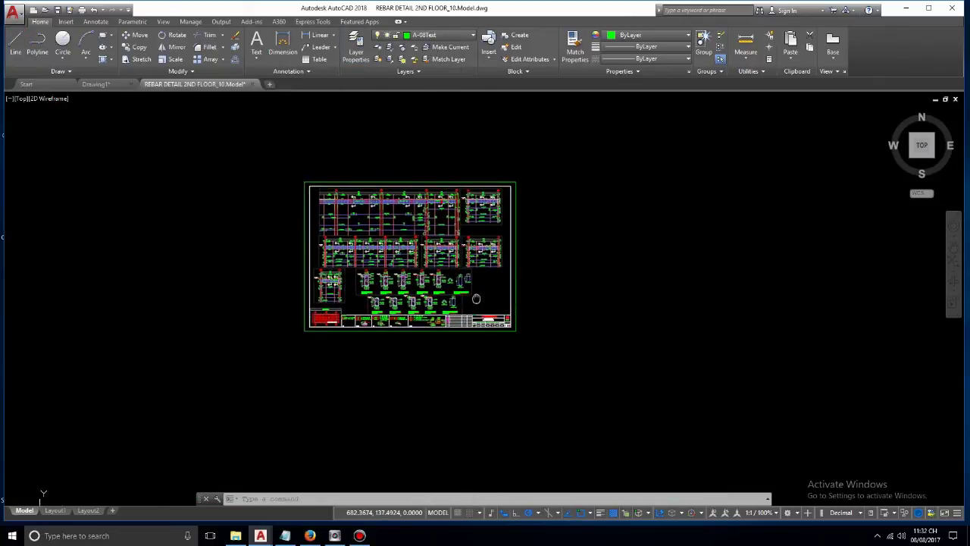
Step: Type 'VERY EASY THANK YOU FOR WATCHING THIS VIDEO GOOD LUCK' in Notepad, then return to AutoCAD
left_click(285, 535)
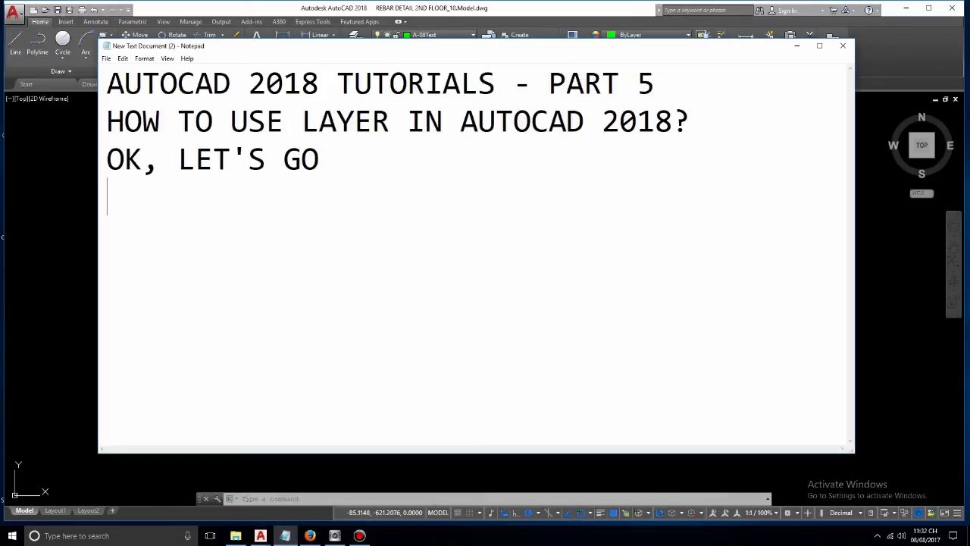
type("VERY EA")
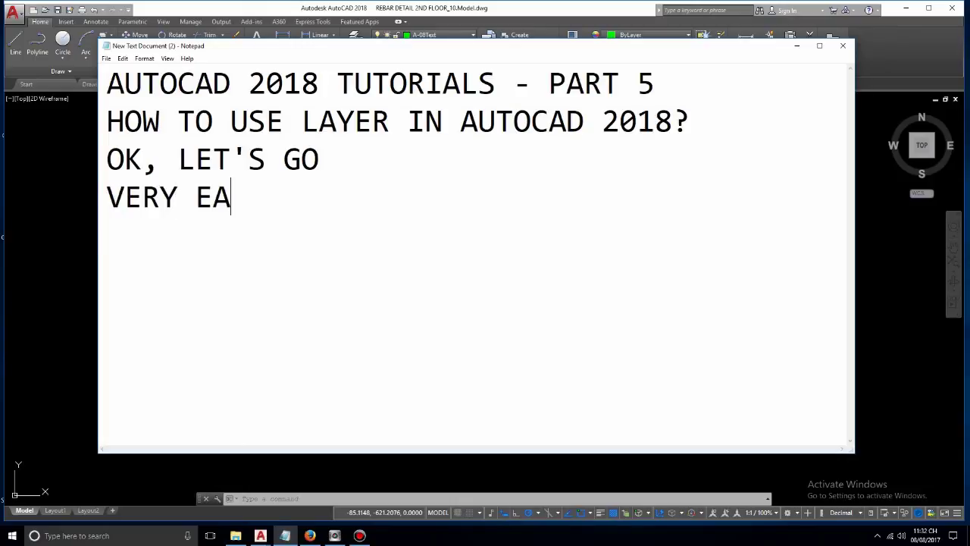
type("SY ")
type("THANK")
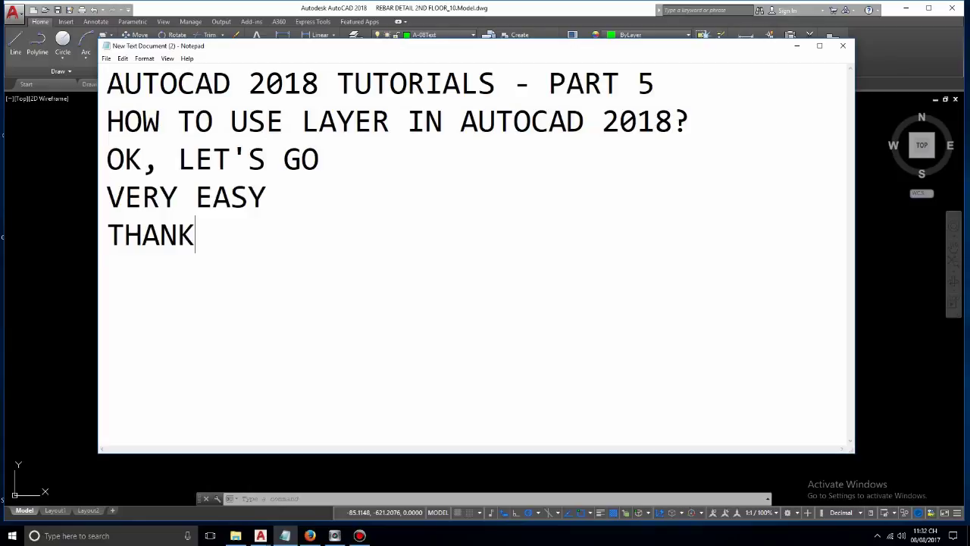
type(" YOU FO")
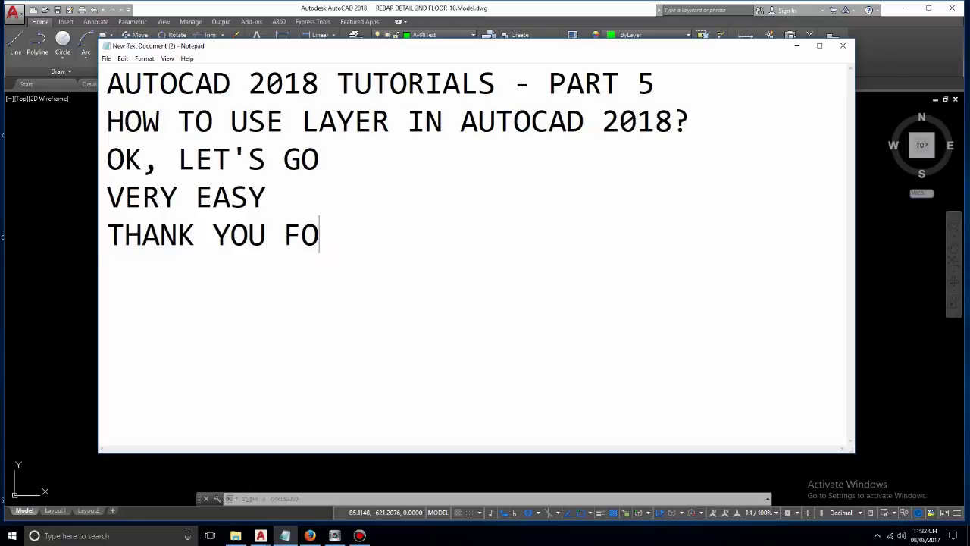
type("R WAT")
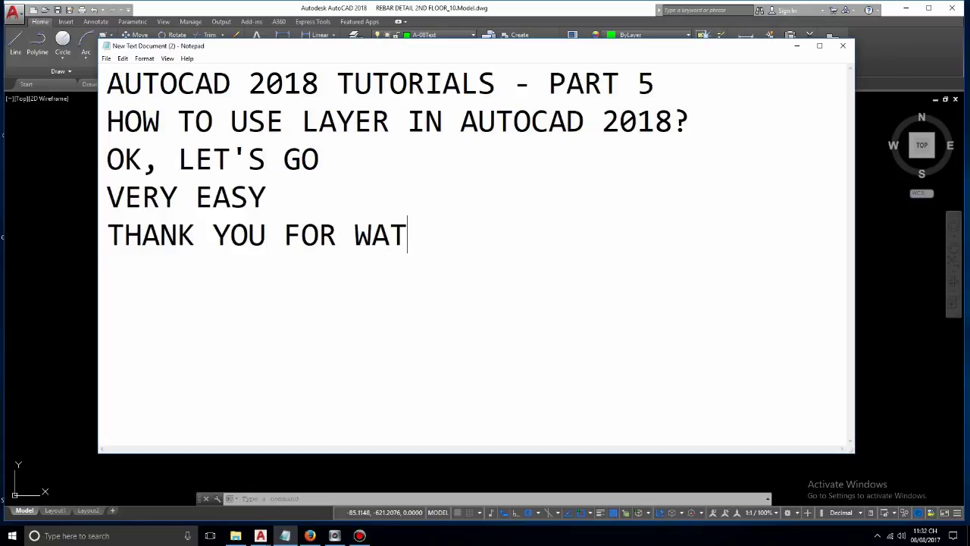
type("CHING THIS ")
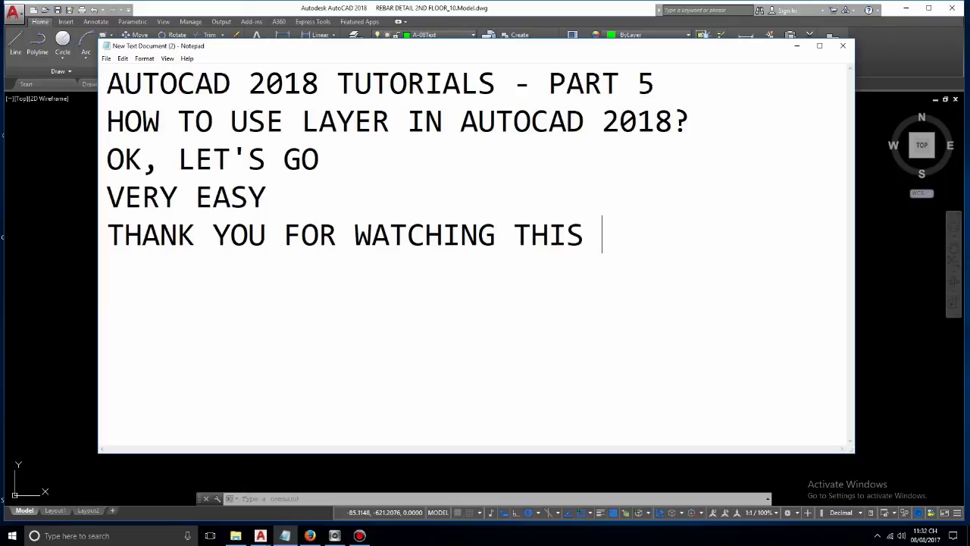
type("VIDEO ")
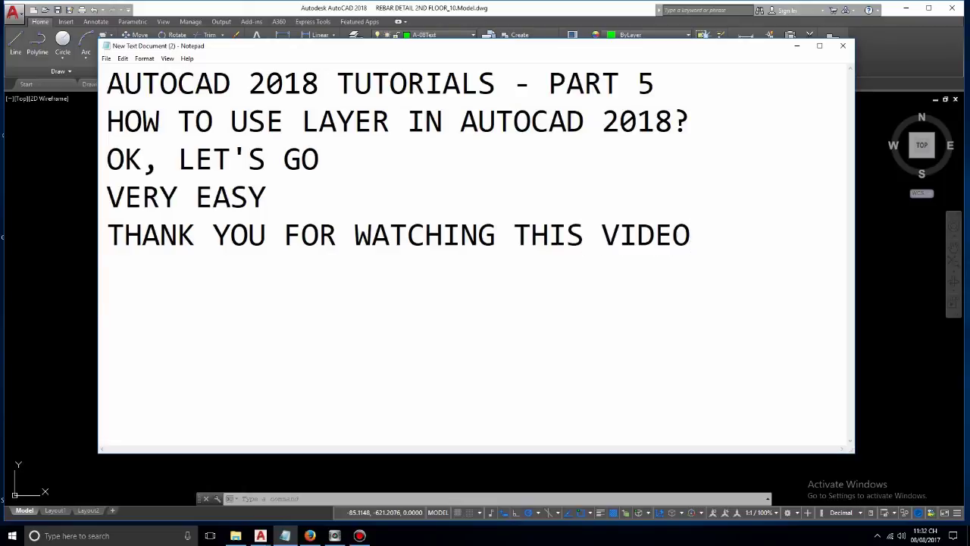
type("G")
type("OOD L")
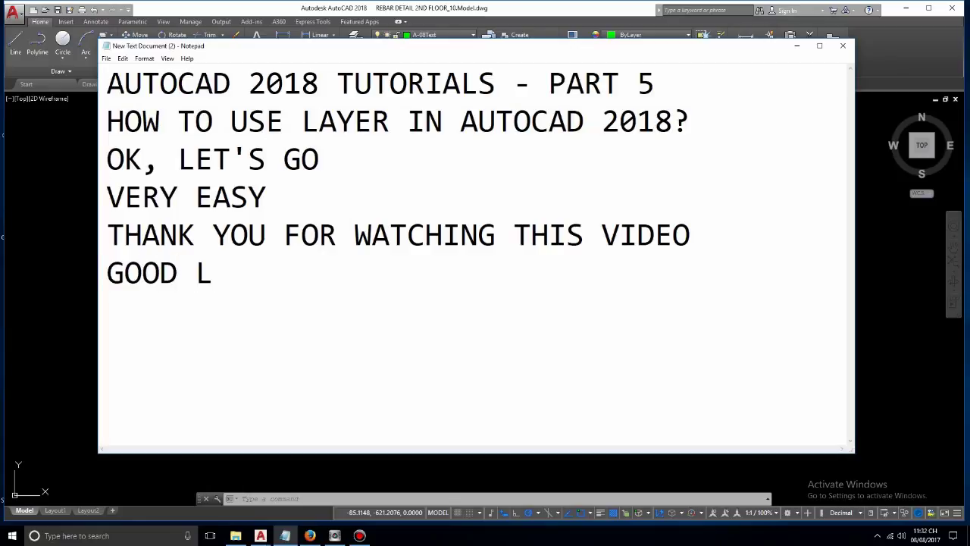
type("UCK!")
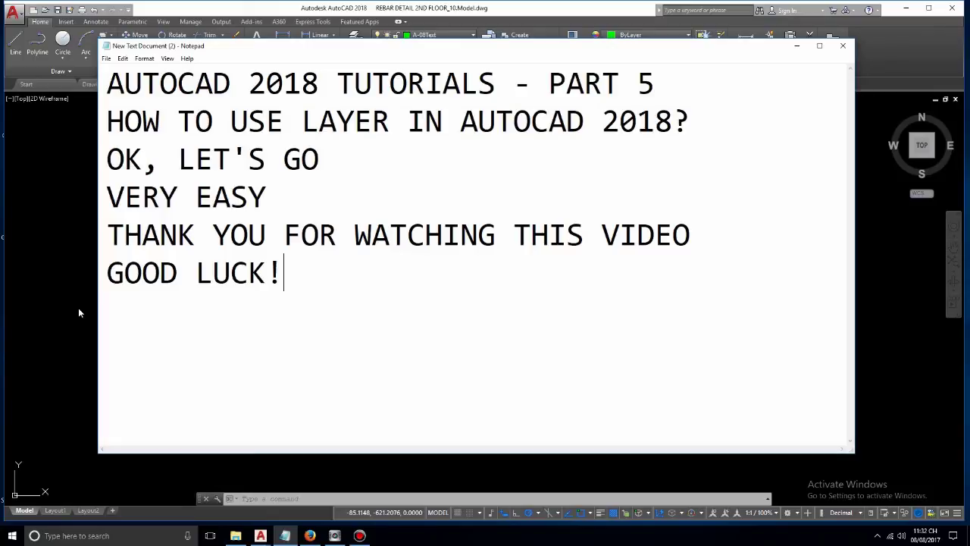
left_click(59, 295)
scroll(355, 304, "up", 3)
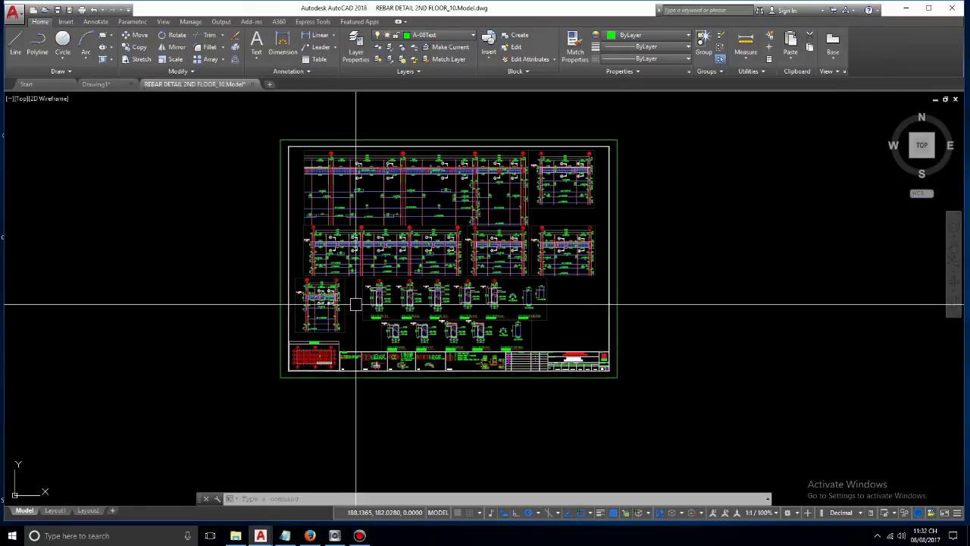